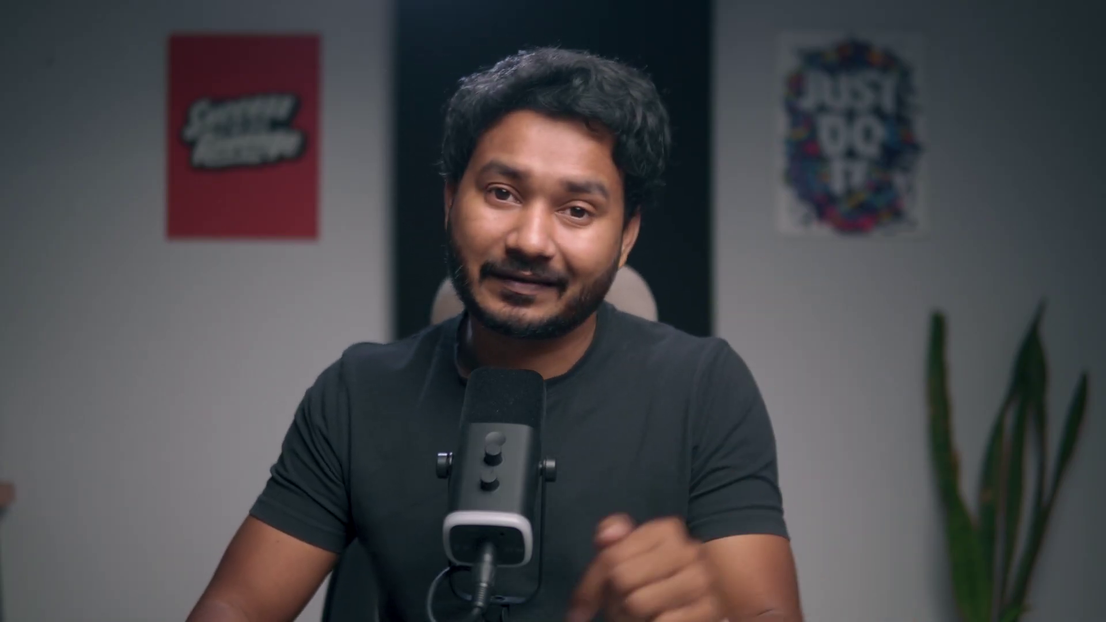
# Create a sequence from the voice clip and expand the Audio 1 track to show its waveform.
pyautogui.click(92, 177)
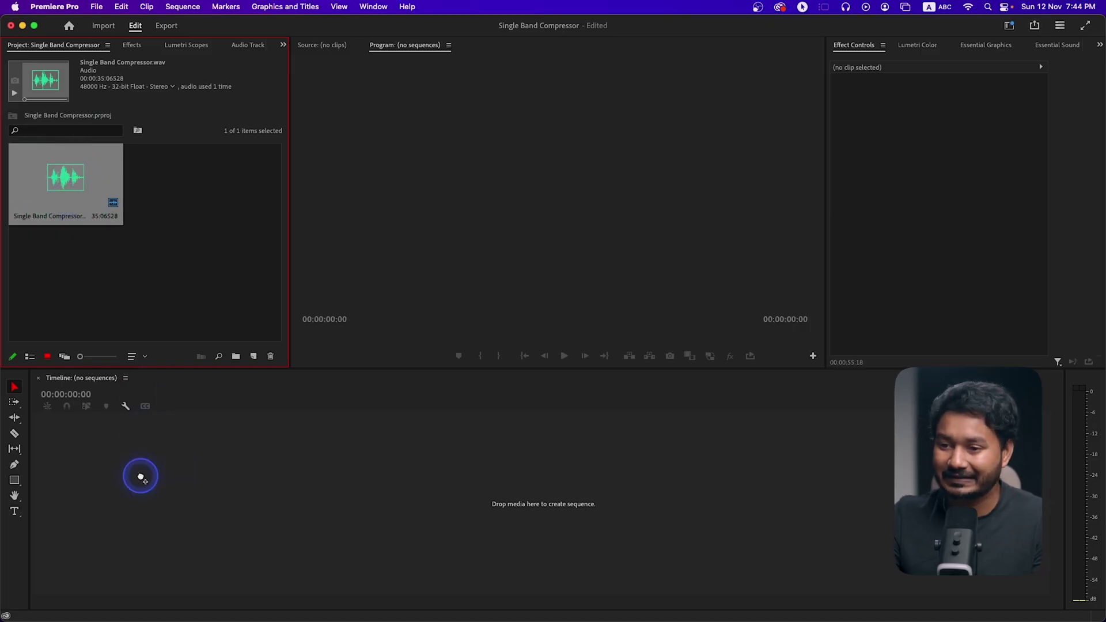
pyautogui.moveTo(140, 477); pyautogui.dragTo(173, 462)
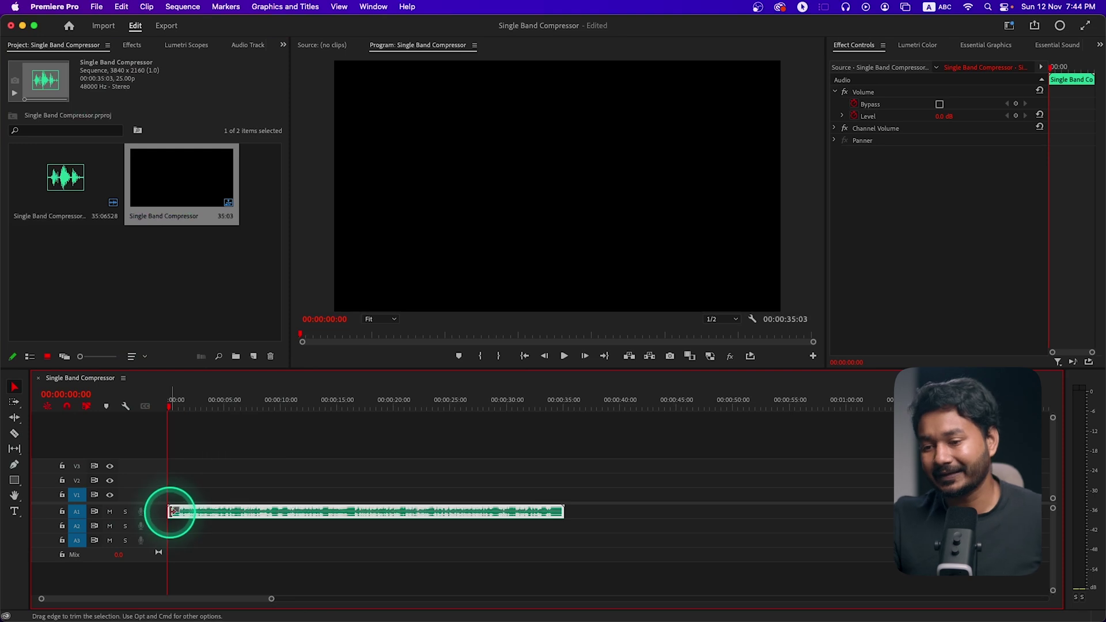
pyautogui.doubleClick(148, 517)
pyautogui.scroll(5, 273, 521)
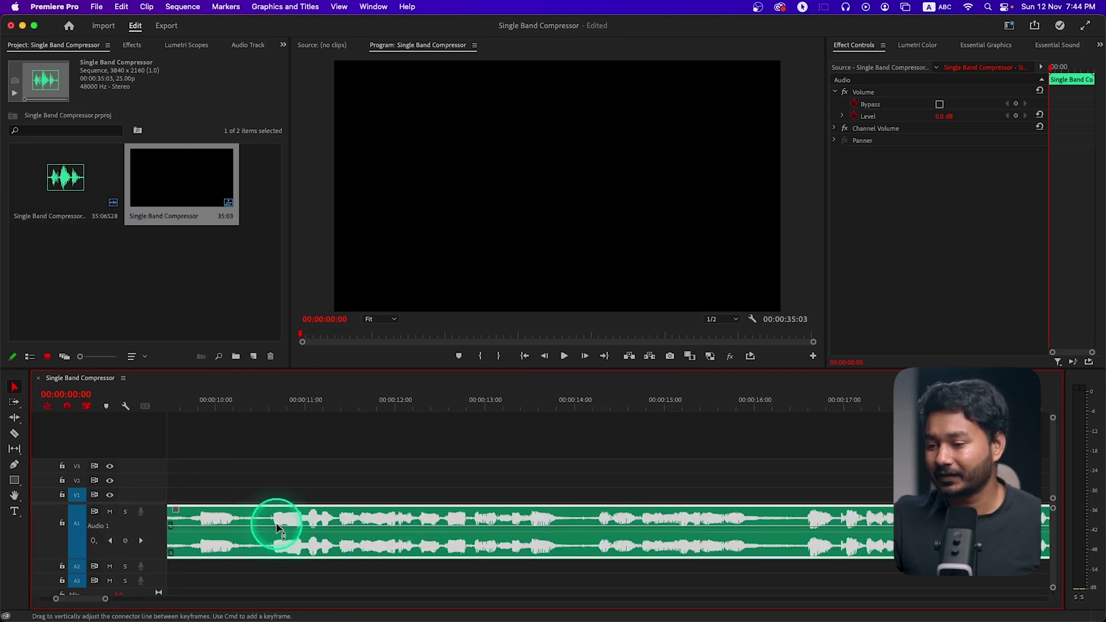
pyautogui.scroll(-5, 254, 513)
# Play the voice clip, then zoom in on it in the timeline.
pyautogui.press('space')
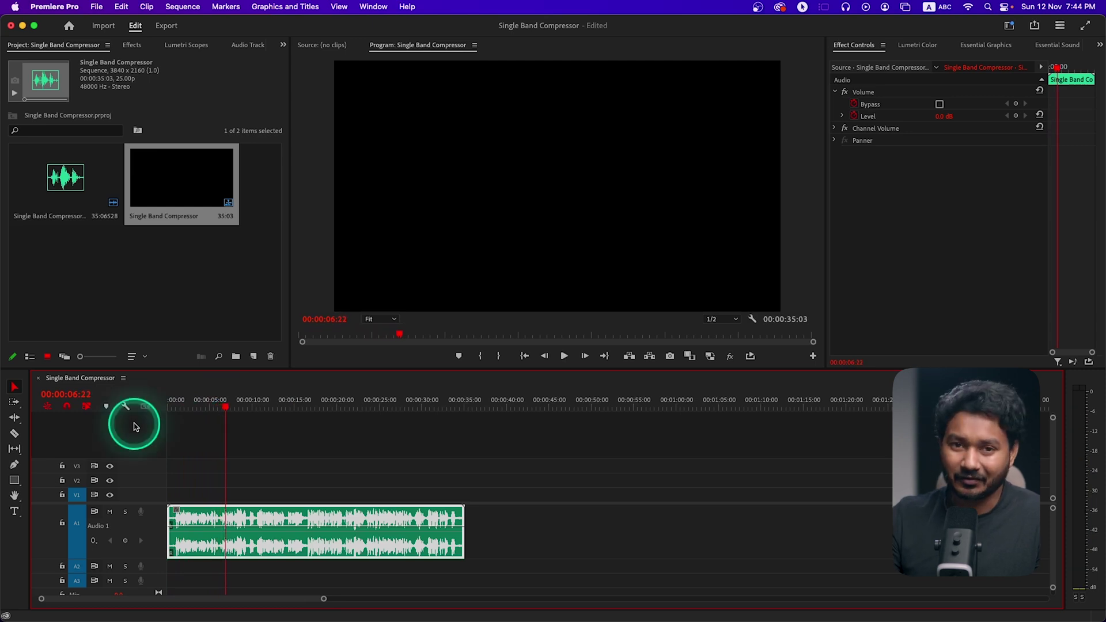
pyautogui.click(177, 538)
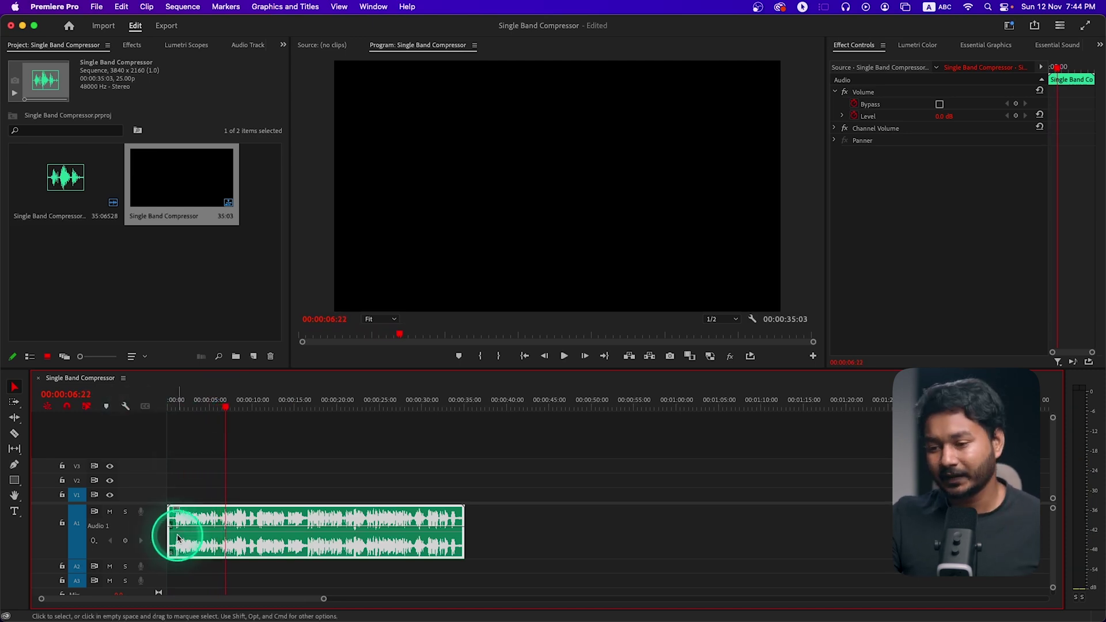
pyautogui.press('=')
pyautogui.press('=')
pyautogui.click(215, 552)
pyautogui.hscroll(-3, 216, 553)
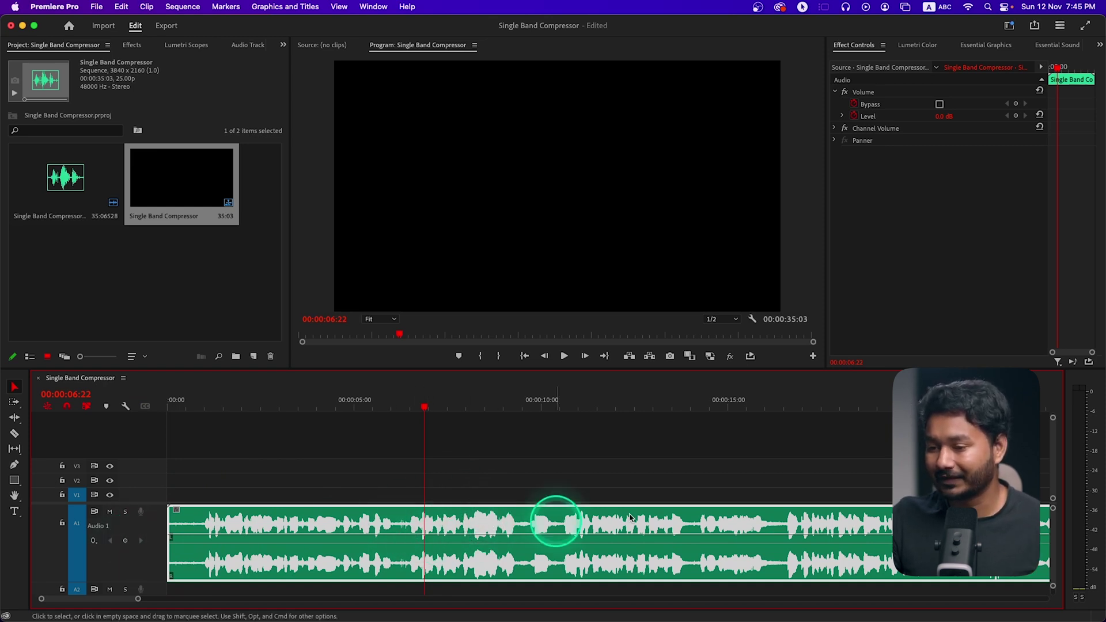
pyautogui.scroll(-3, 316, 526)
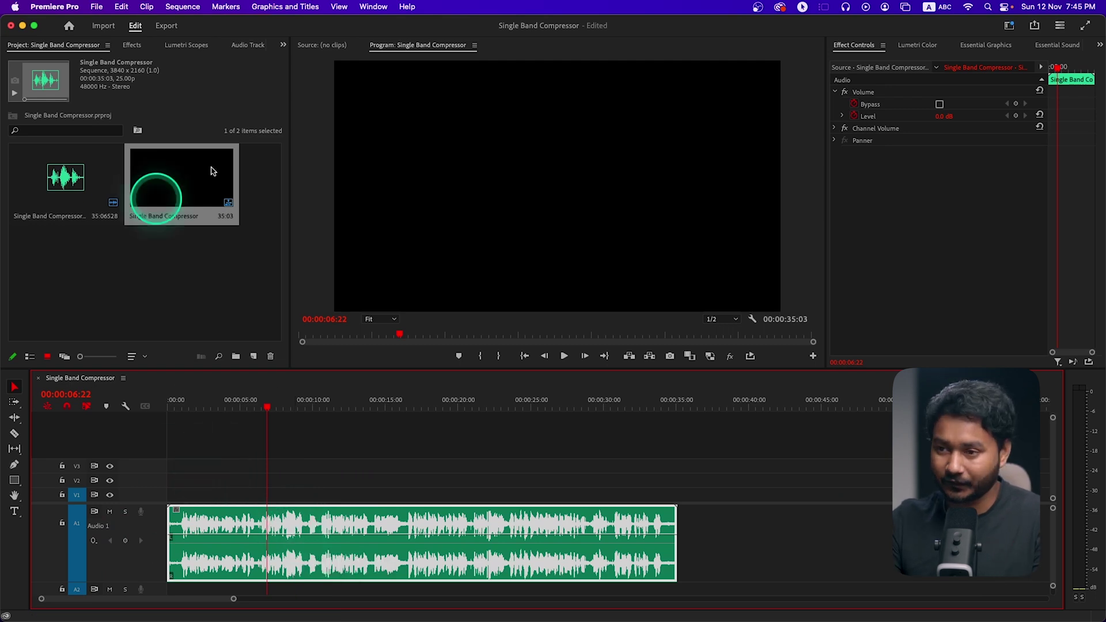
# Drag Single-band Compressor from Audio Effects > Amplitude and Compression onto the Audio 1 voice clip.
pyautogui.click(132, 45)
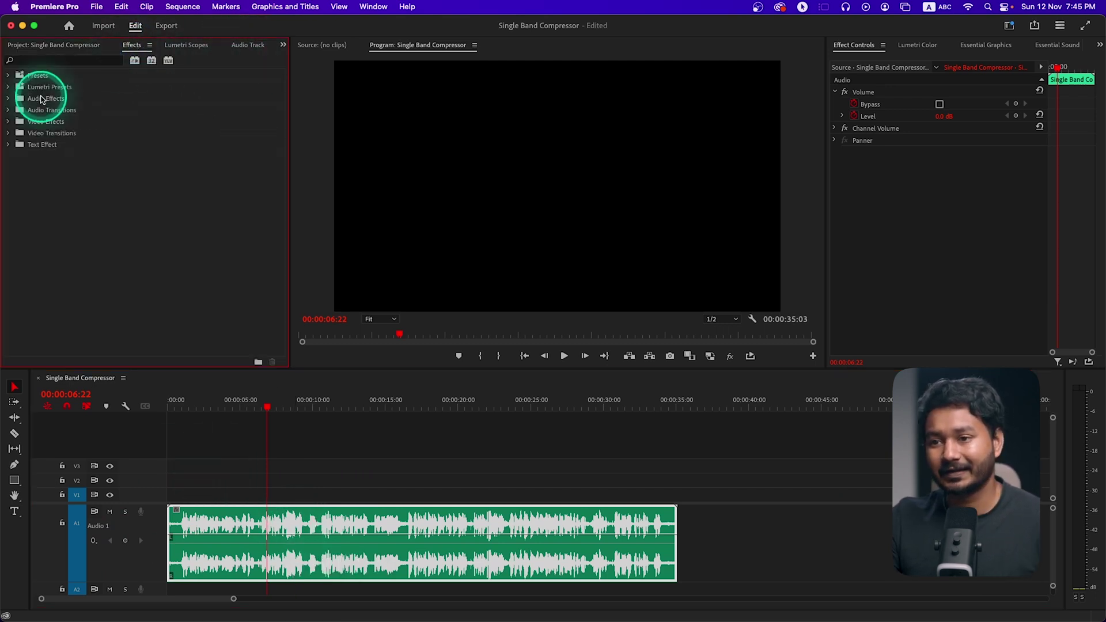
pyautogui.click(9, 99)
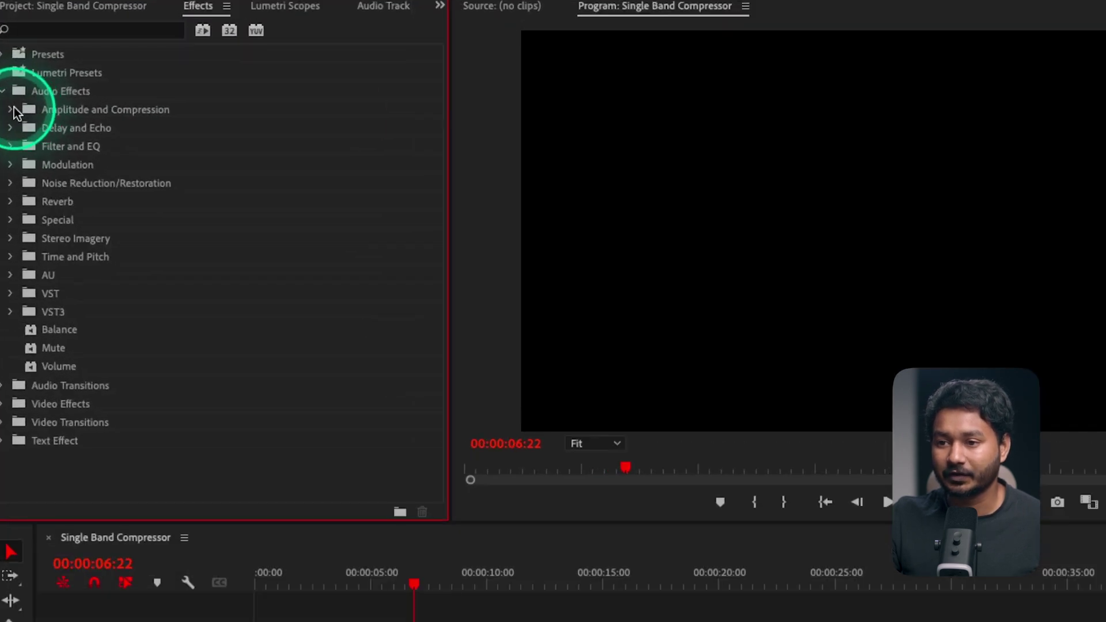
pyautogui.click(10, 110)
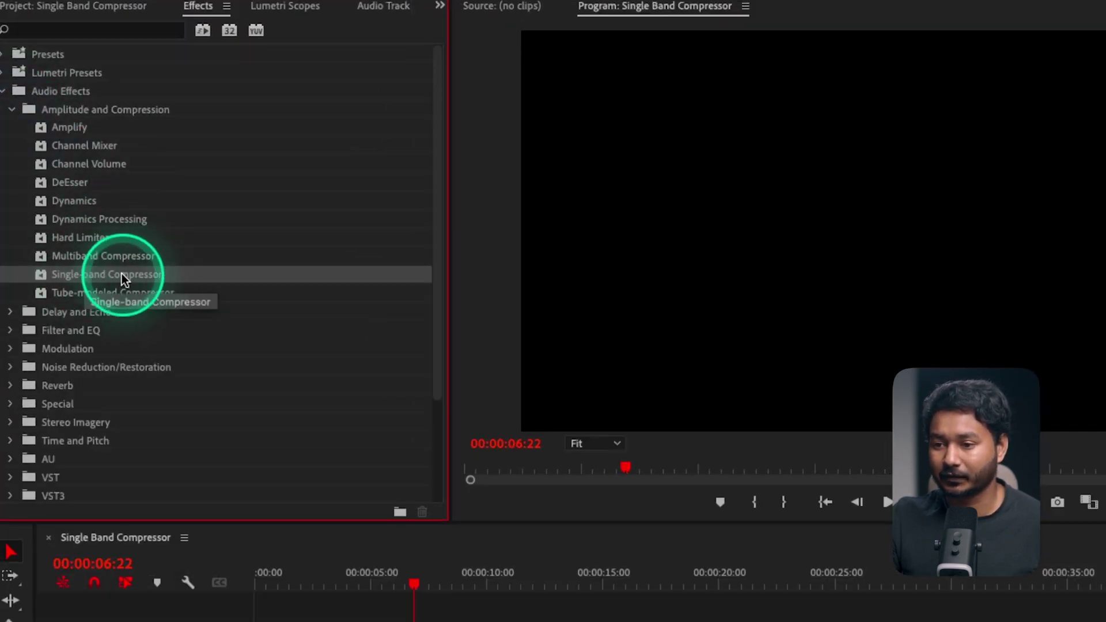
pyautogui.click(95, 259)
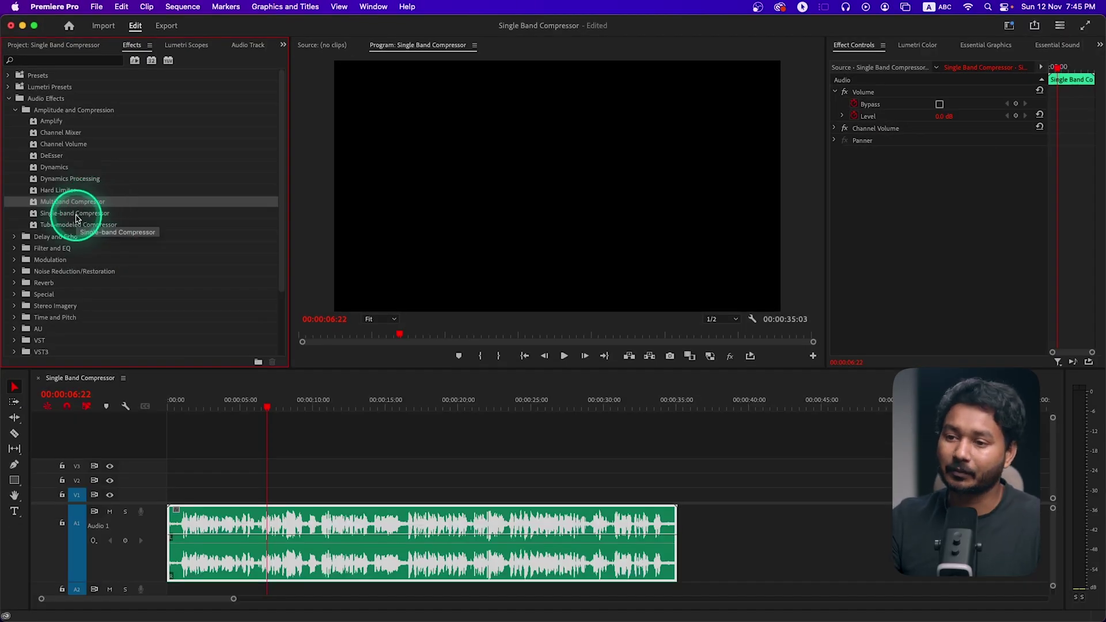
pyautogui.click(75, 214)
pyautogui.moveTo(313, 492); pyautogui.dragTo(317, 512)
pyautogui.click(856, 45)
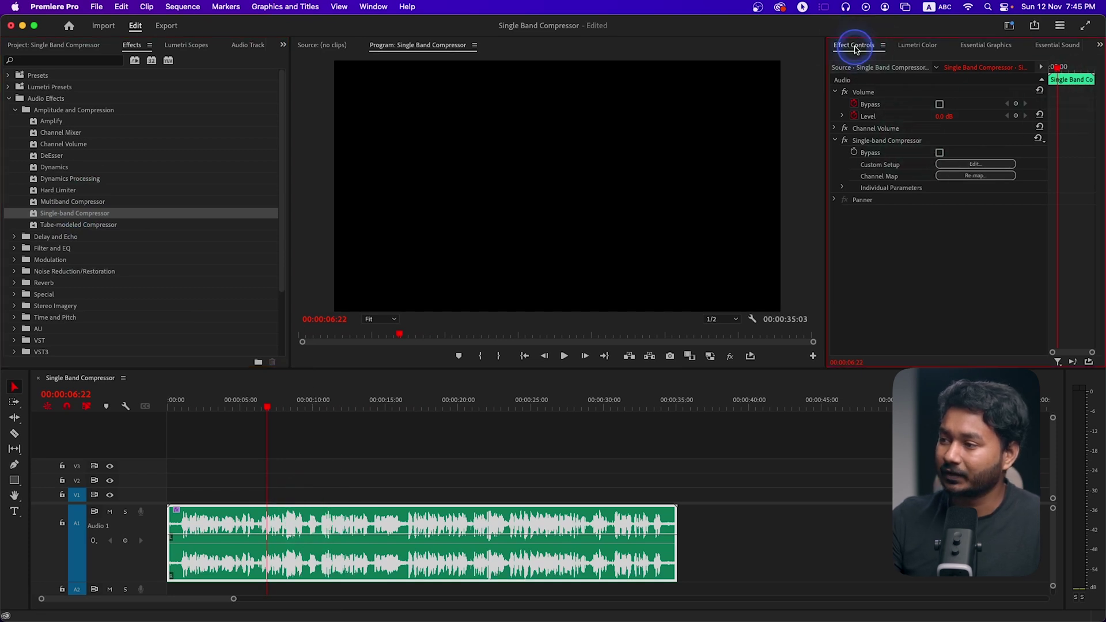
pyautogui.click(971, 165)
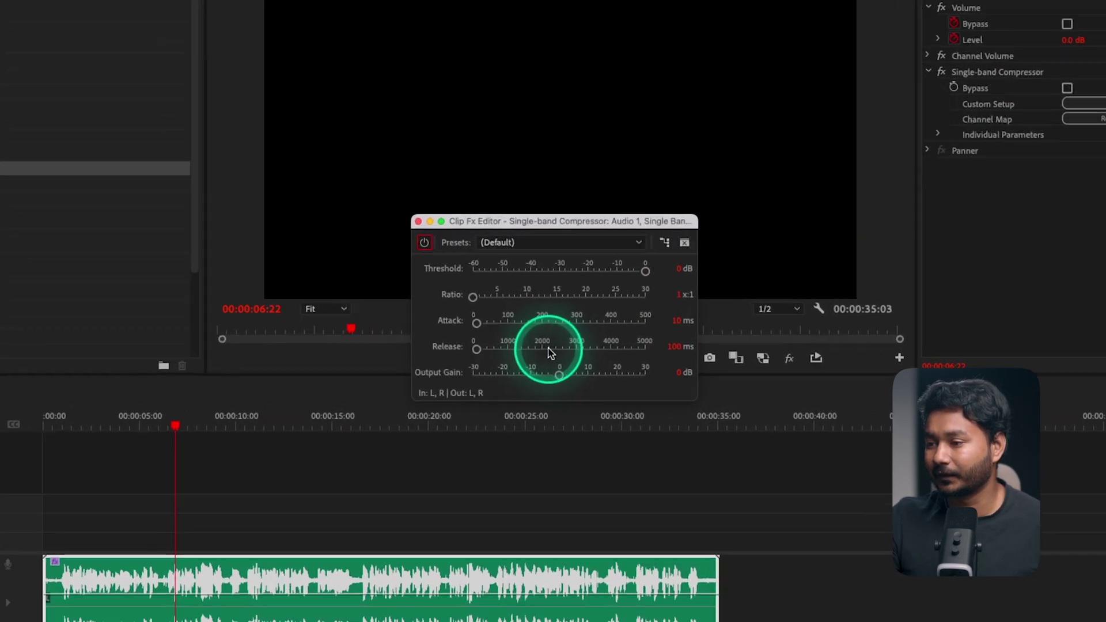
pyautogui.click(497, 211)
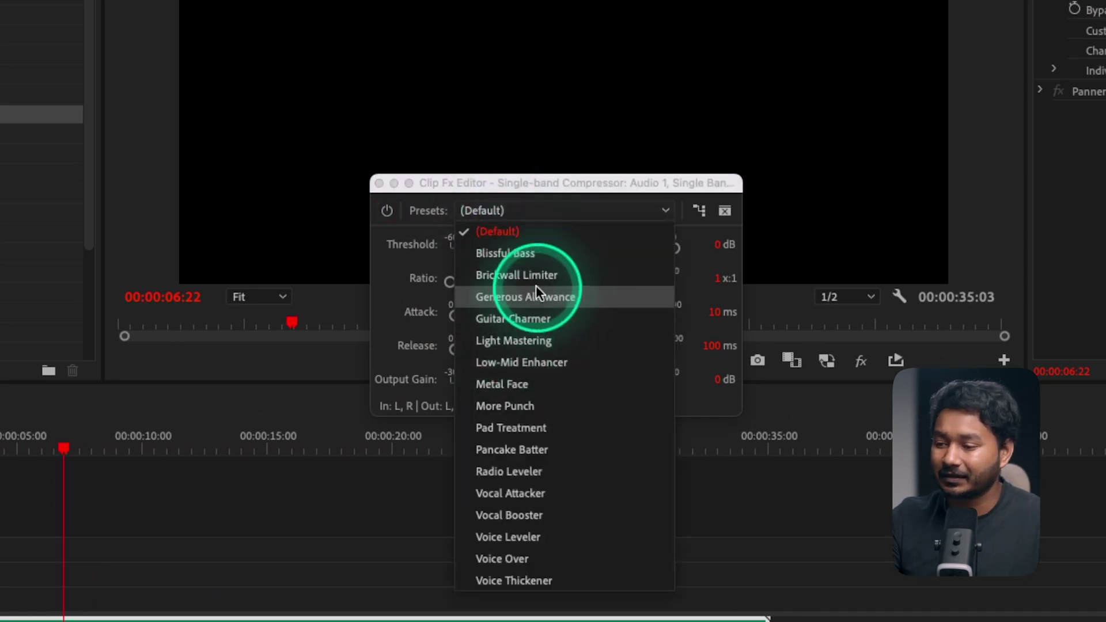
pyautogui.click(410, 282)
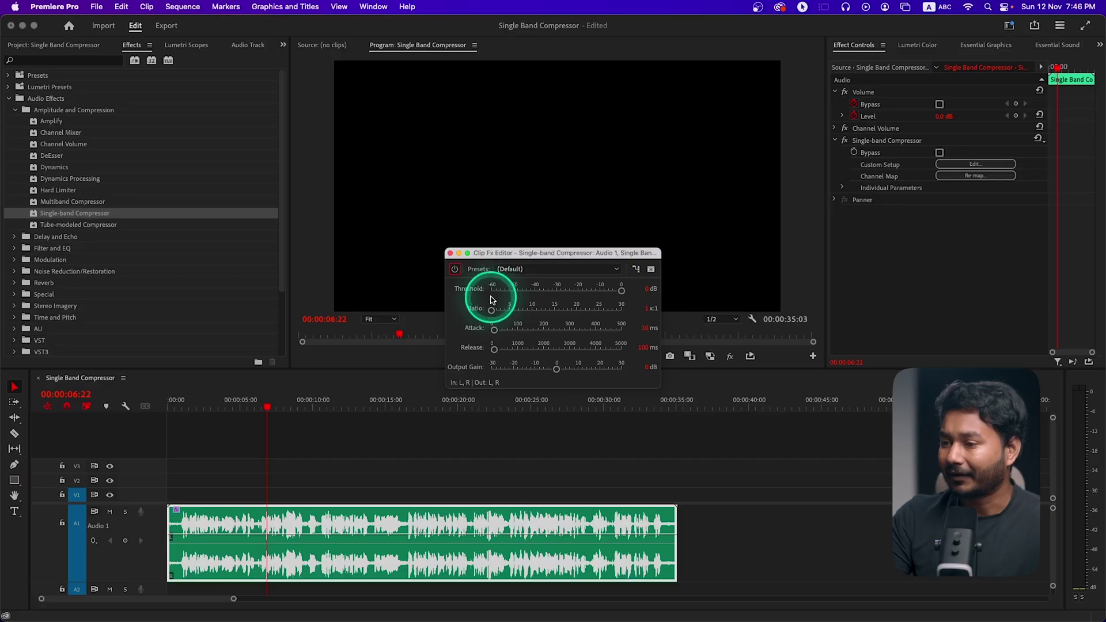
pyautogui.click(450, 253)
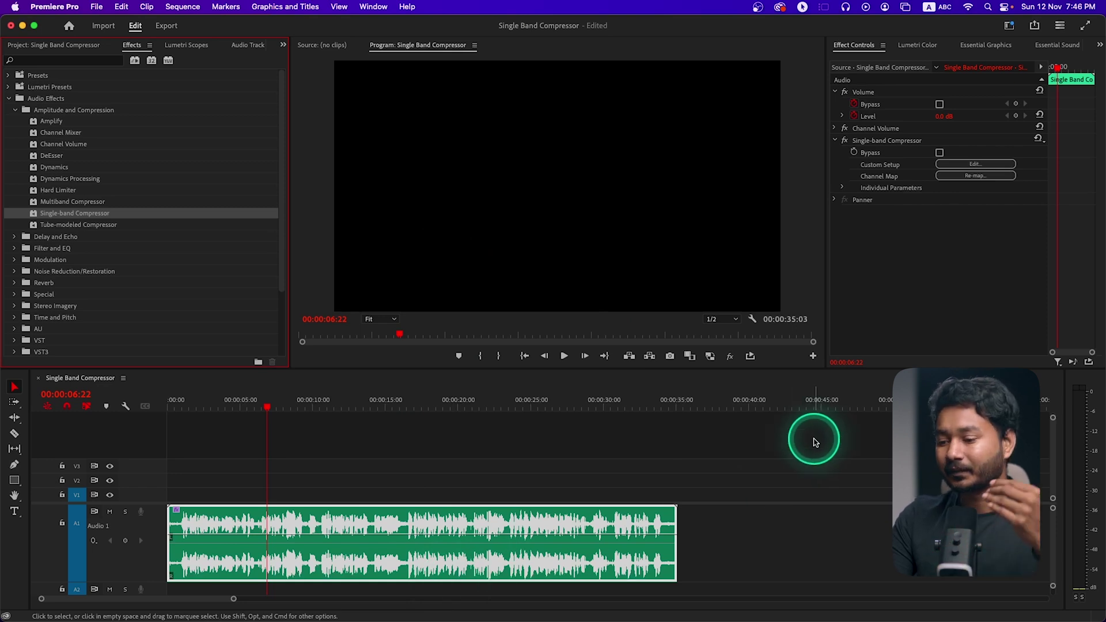
# Delete the Single-band Compressor from the clip's Effect Controls.
pyautogui.click(876, 141)
pyautogui.press('Delete')
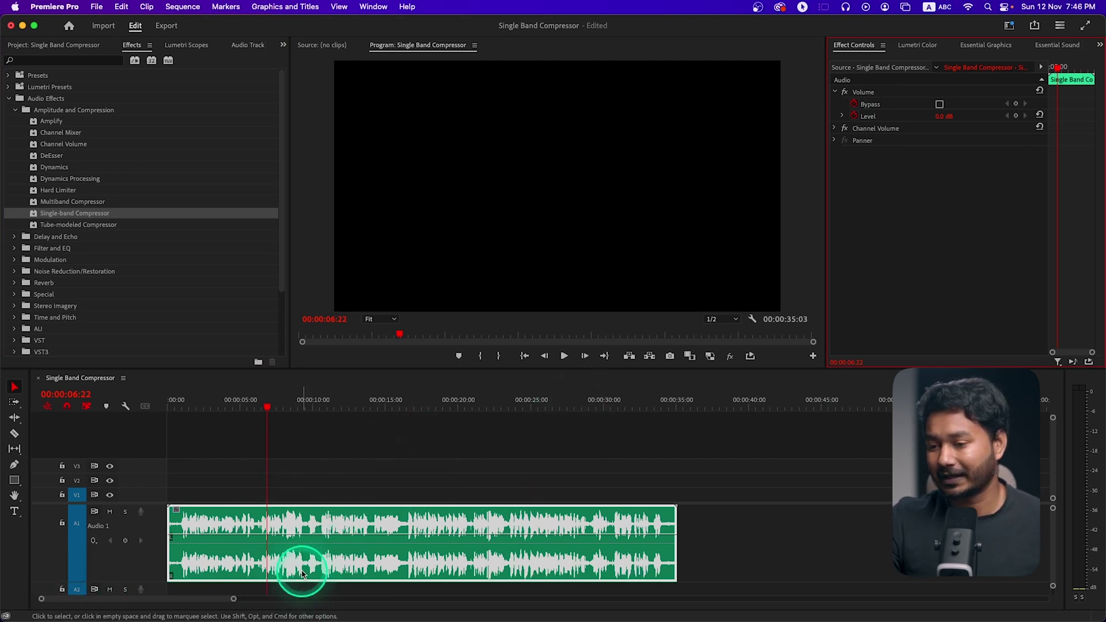
pyautogui.scroll(-5, 301, 572)
pyautogui.scroll(3, 276, 556)
pyautogui.hscroll(-5, 328, 563)
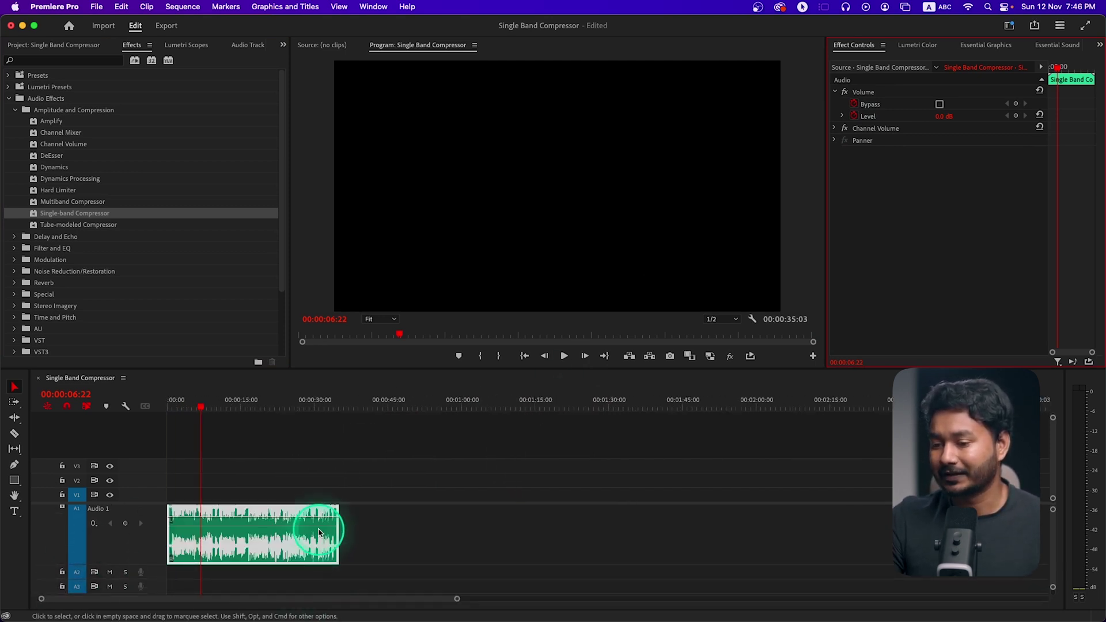
pyautogui.scroll(2, 308, 547)
# Duplicate the voice clip later on the track and park the playhead on the copy.
pyautogui.moveTo(298, 525); pyautogui.dragTo(494, 510)
pyautogui.click(192, 402)
pyautogui.click(270, 557)
pyautogui.moveTo(398, 407); pyautogui.dragTo(418, 444)
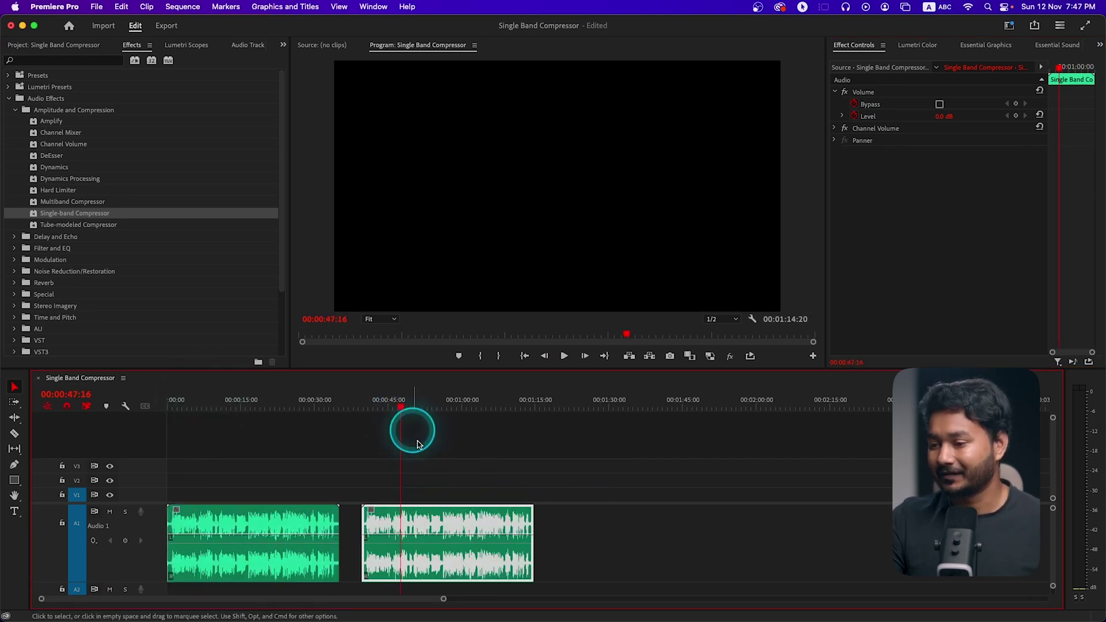
# Send the copied clip to Audition with Edit Clip In Adobe Audition.
pyautogui.rightClick(429, 520)
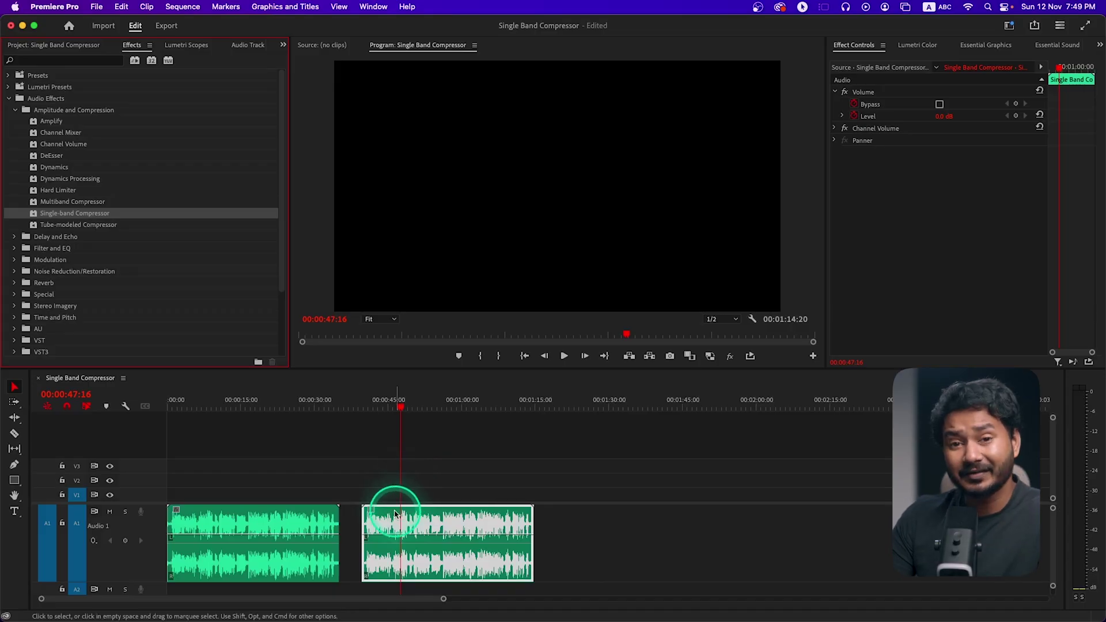
pyautogui.rightClick(397, 512)
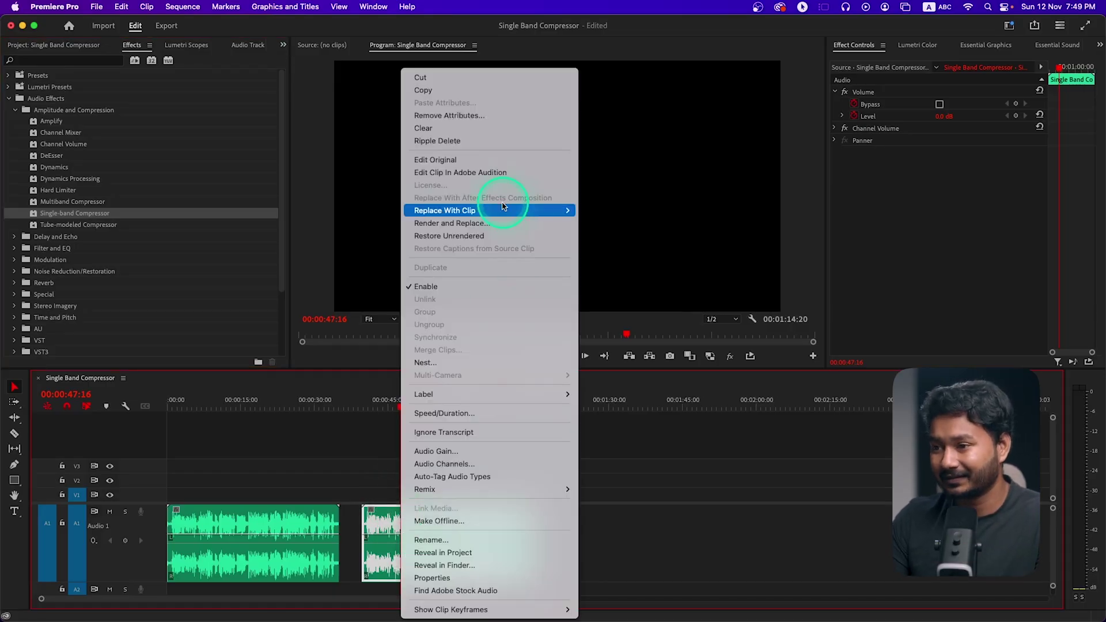
pyautogui.click(454, 172)
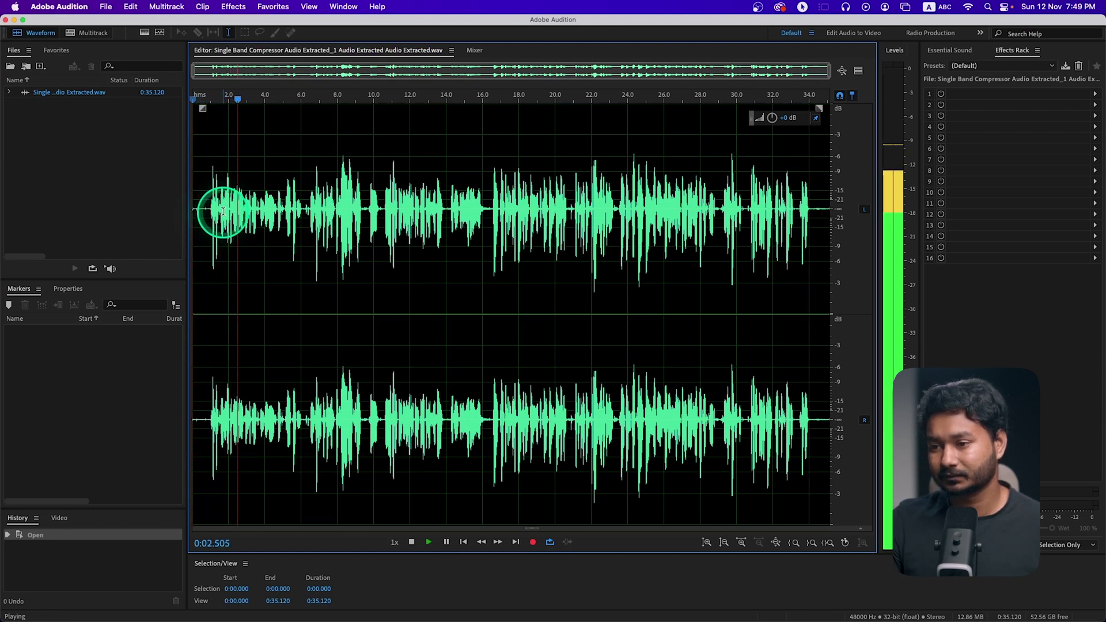
# Show the processed preview and insert Single-band Compressor into Effects Rack slot 1.
pyautogui.press('space')
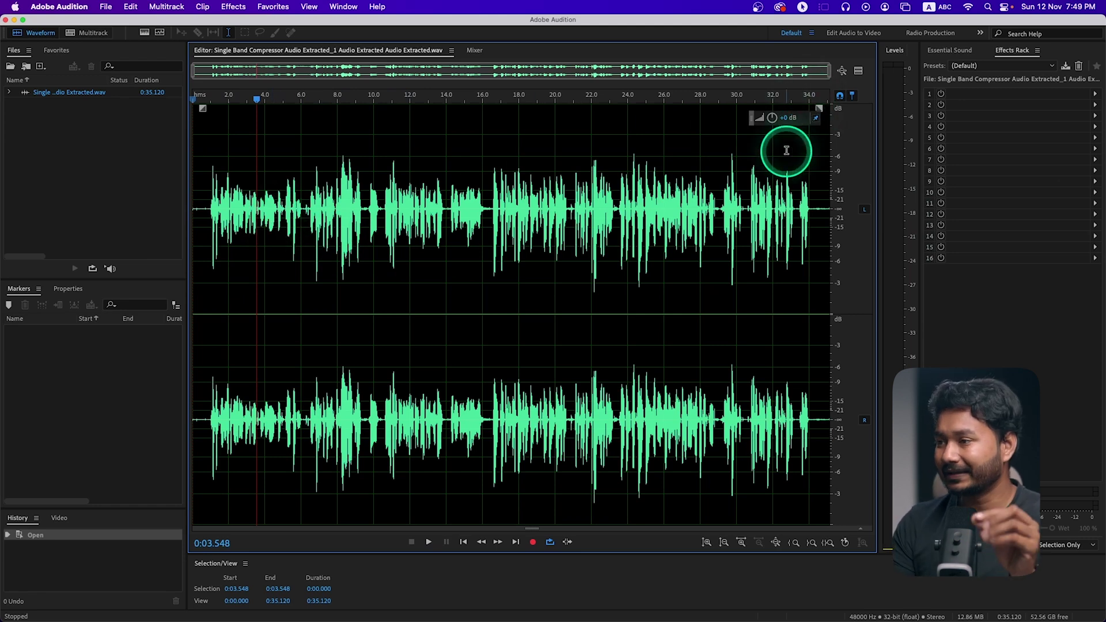
pyautogui.click(859, 71)
pyautogui.click(396, 191)
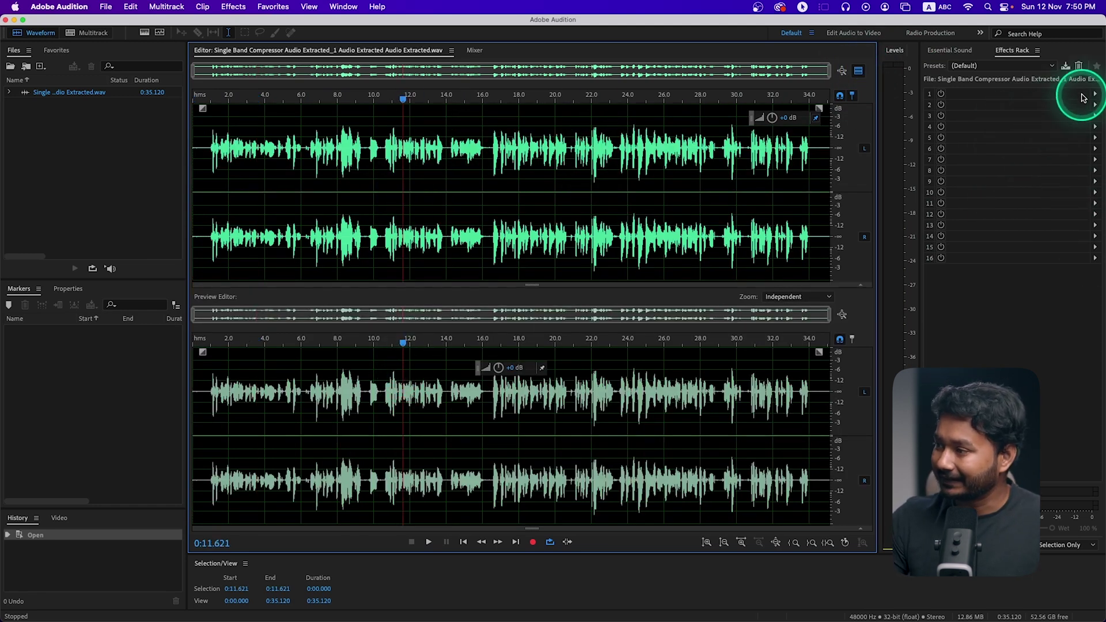
pyautogui.click(1092, 97)
pyautogui.moveTo(1050, 137)
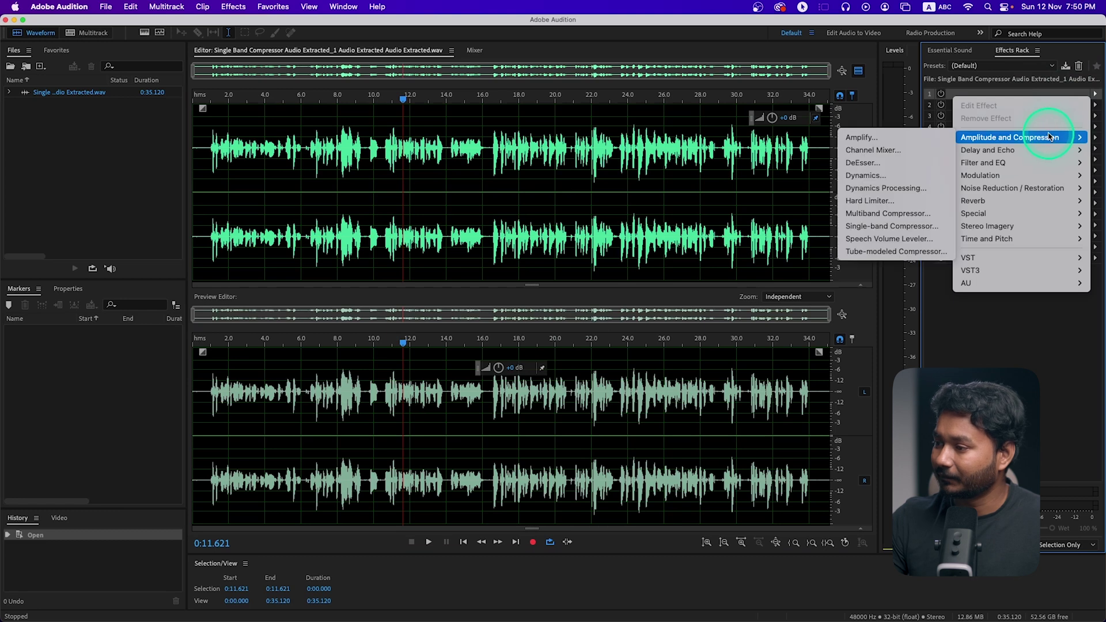
pyautogui.click(896, 230)
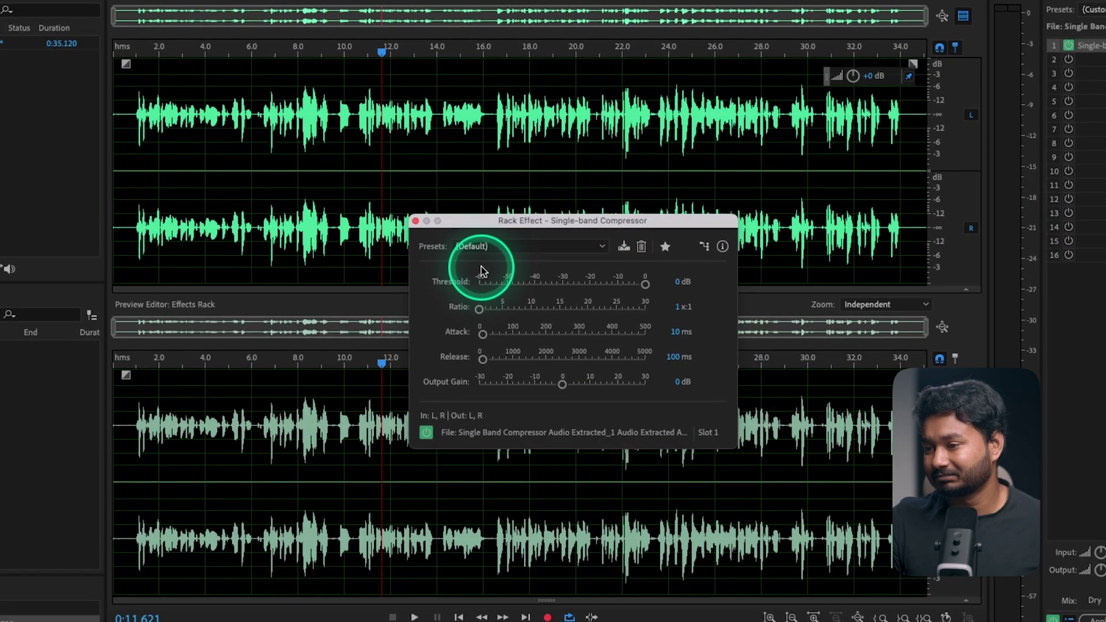
# Load the Voice Over preset (−16 dB threshold, 8:1 ratio, 4 dB gain) and bypass to compare.
pyautogui.click(485, 249)
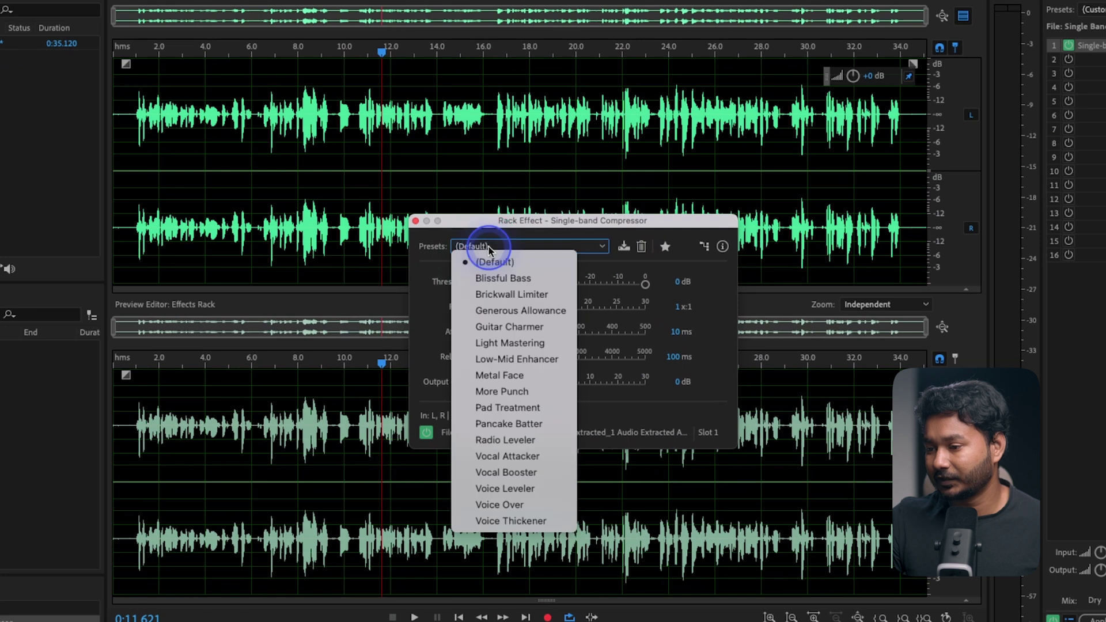
pyautogui.click(515, 505)
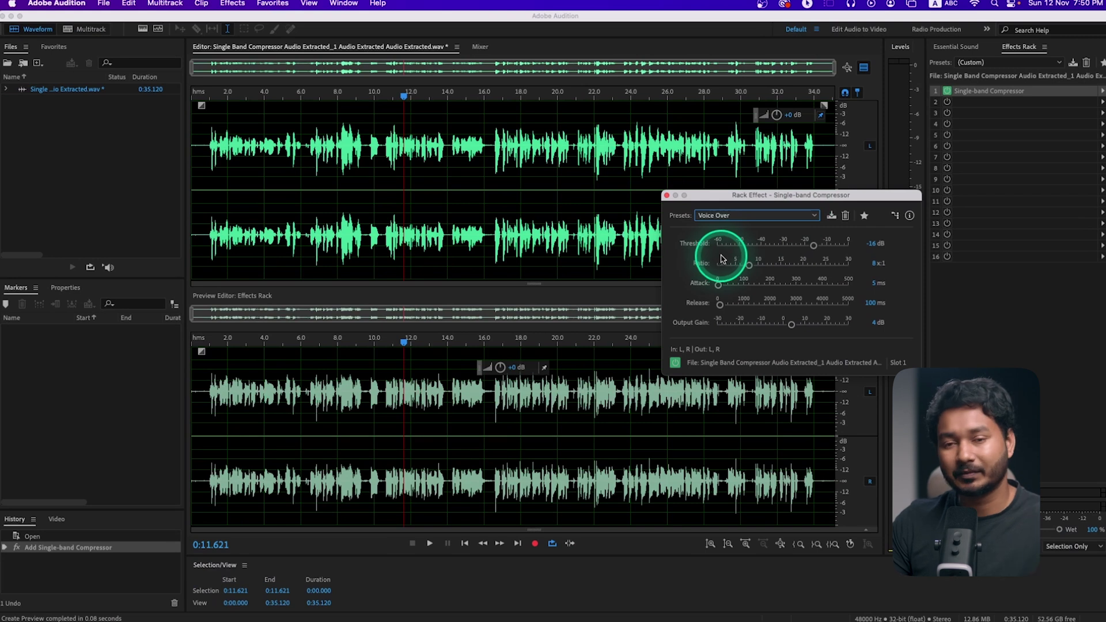
pyautogui.click(677, 363)
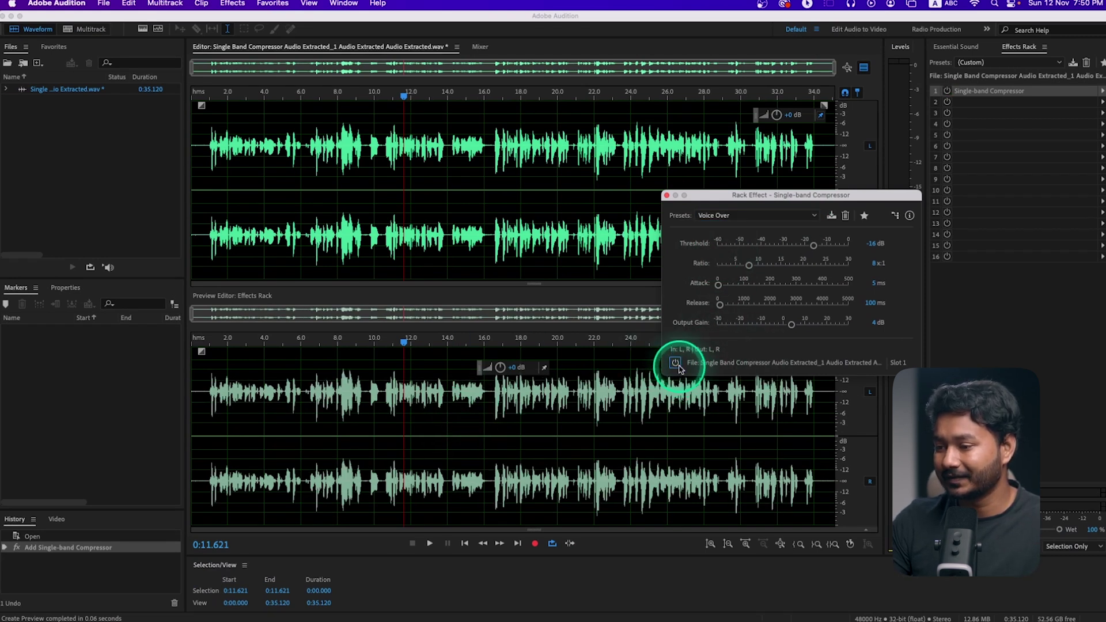
# Re-enable the compressor, hide the Preview Editor and start playback near 5.5 seconds.
pyautogui.click(674, 363)
pyautogui.moveTo(711, 194); pyautogui.dragTo(573, 201)
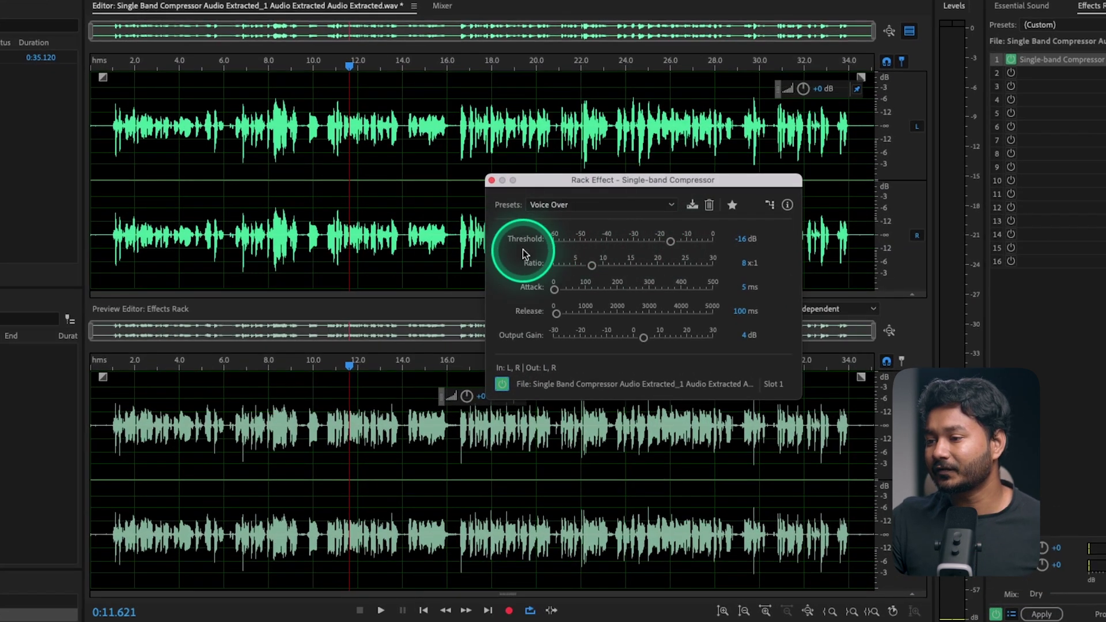
pyautogui.click(909, 32)
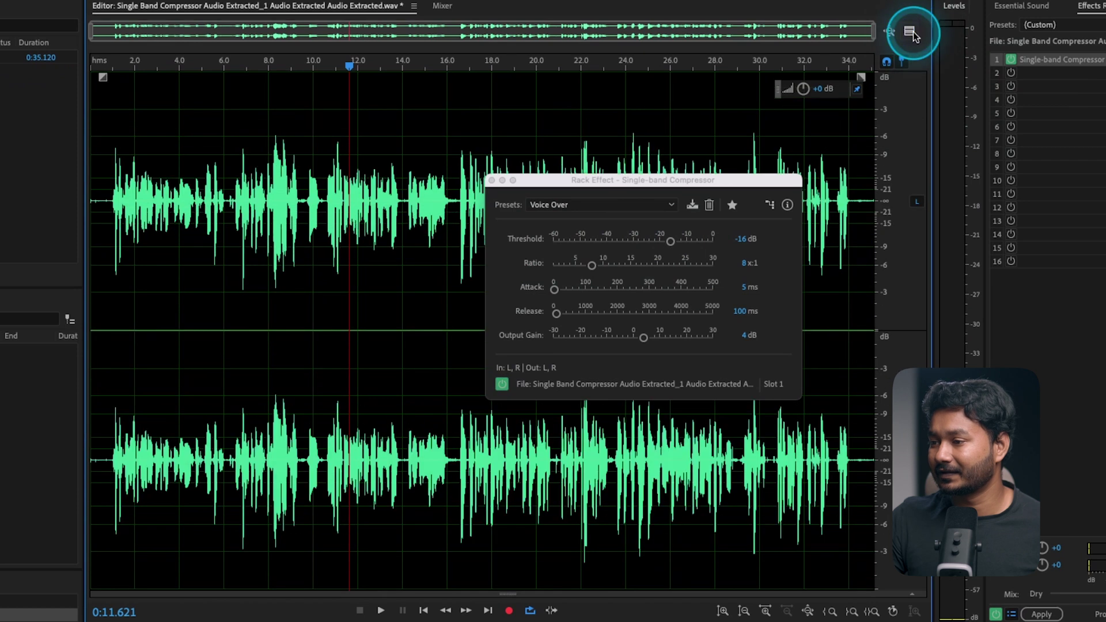
pyautogui.moveTo(685, 181); pyautogui.dragTo(501, 262)
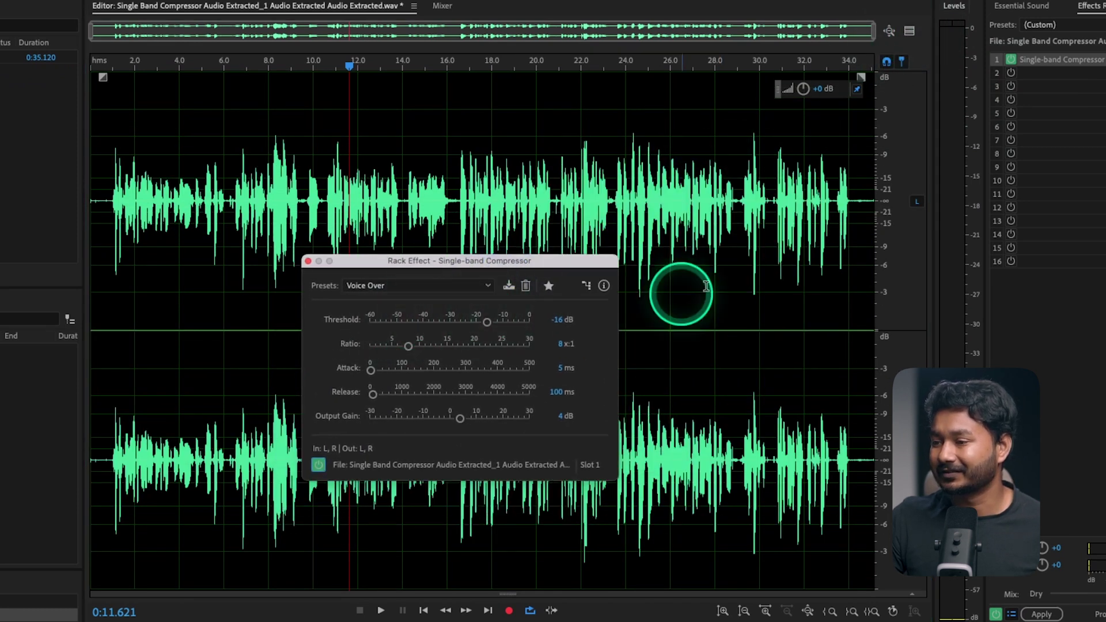
pyautogui.click(259, 164)
pyautogui.click(199, 166)
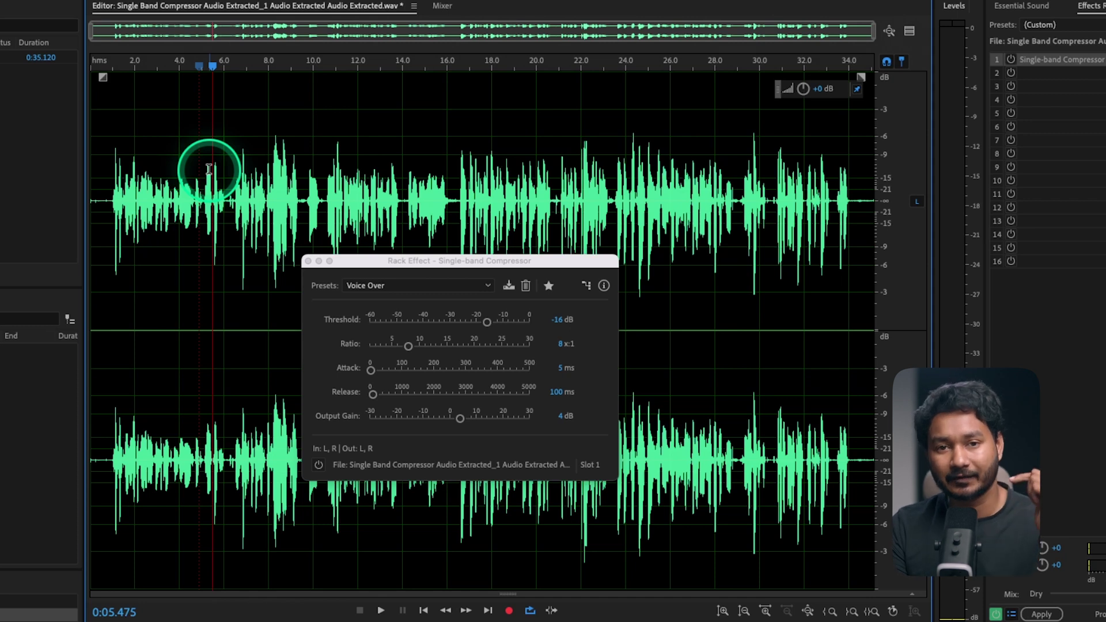
# Raise the threshold to −14.2 dB and bring back the processed preview.
pyautogui.click(344, 140)
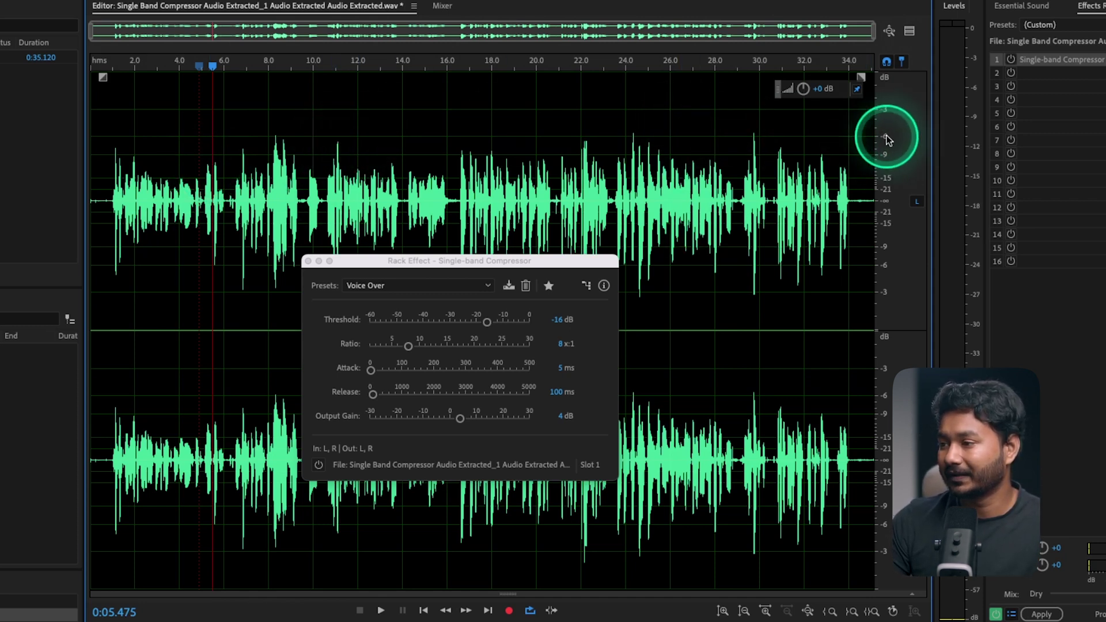
pyautogui.click(782, 133)
pyautogui.click(732, 171)
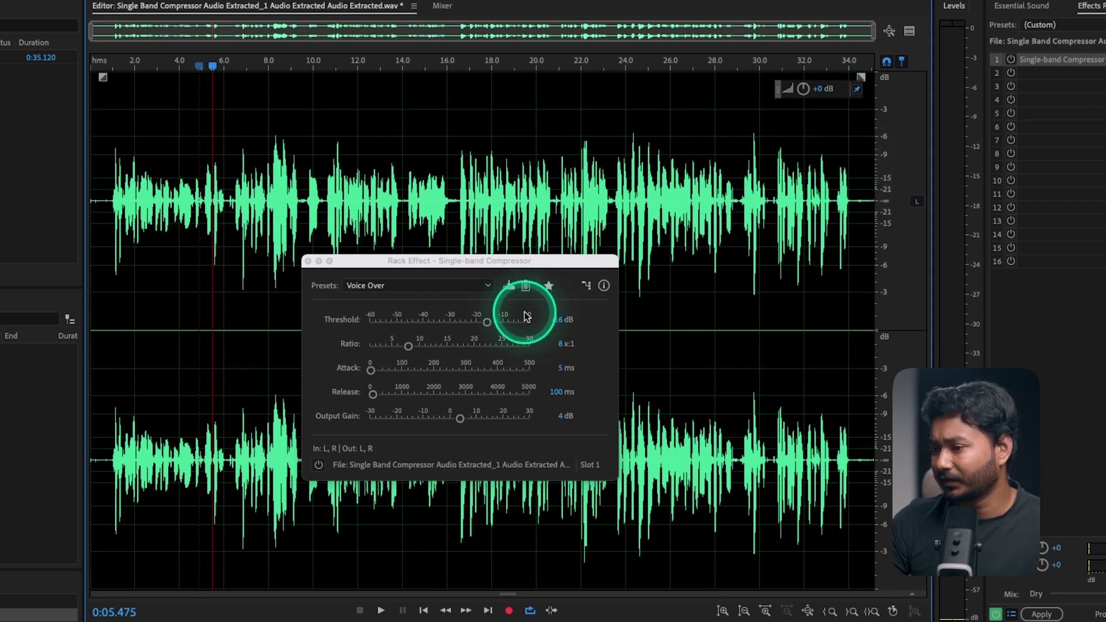
pyautogui.moveTo(488, 322); pyautogui.dragTo(490, 324)
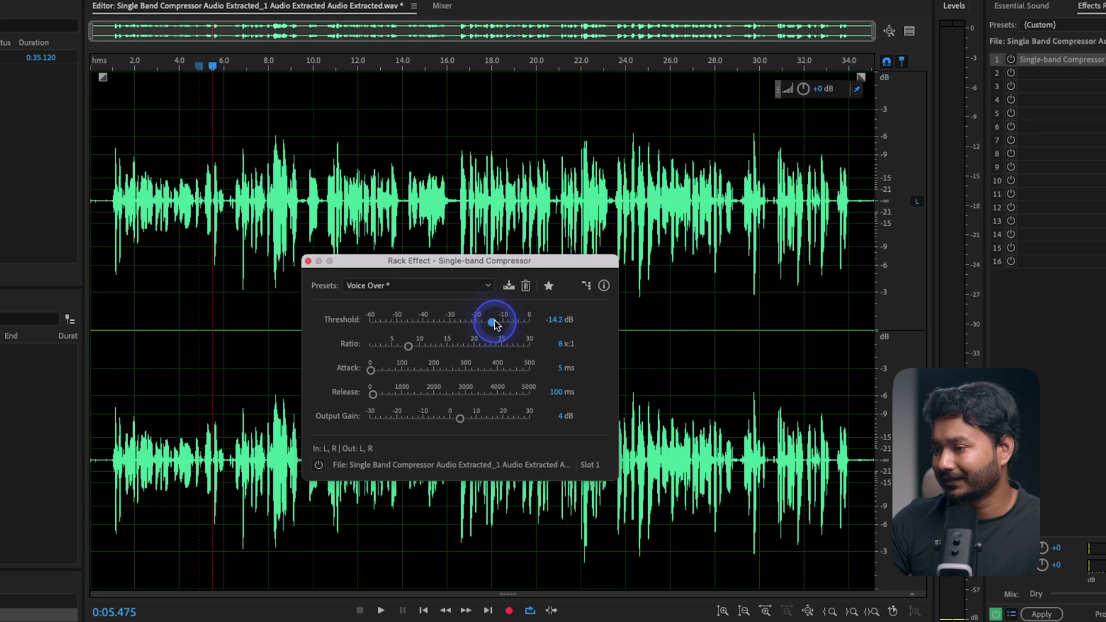
pyautogui.click(909, 31)
pyautogui.click(699, 412)
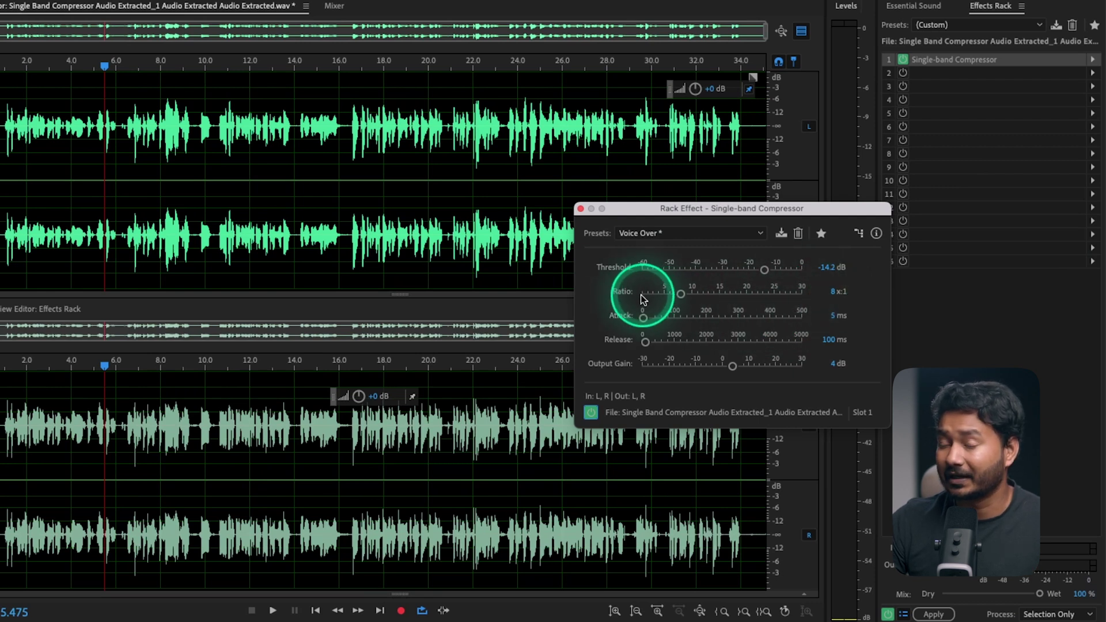
# Drag the Ratio slider until it reads 4:1, then move the settings window right.
pyautogui.moveTo(834, 293); pyautogui.dragTo(838, 296)
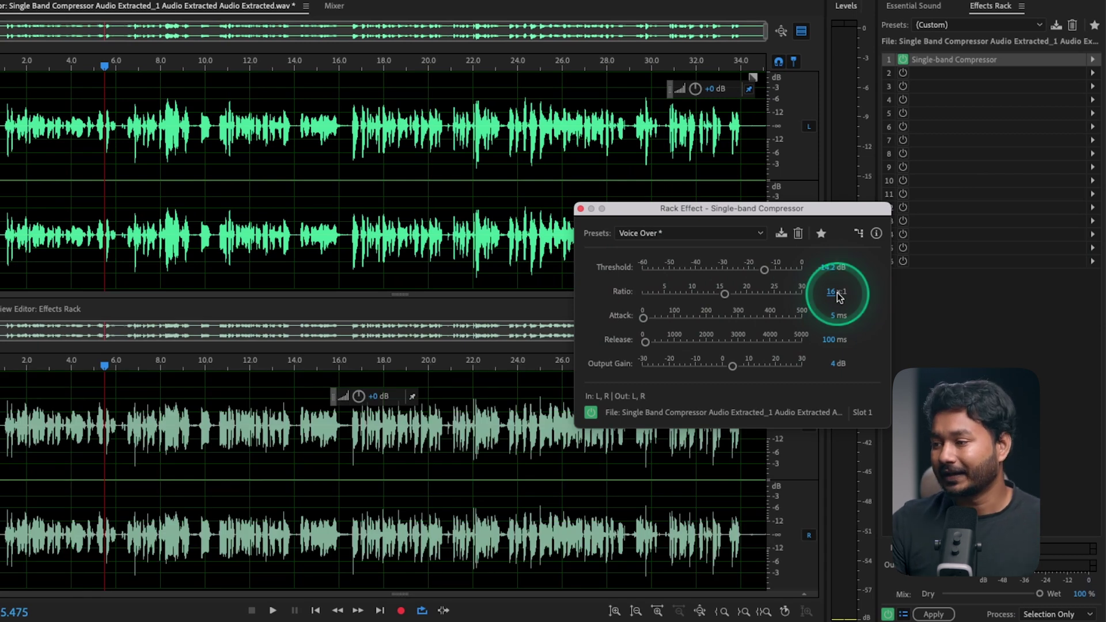
pyautogui.click(836, 293)
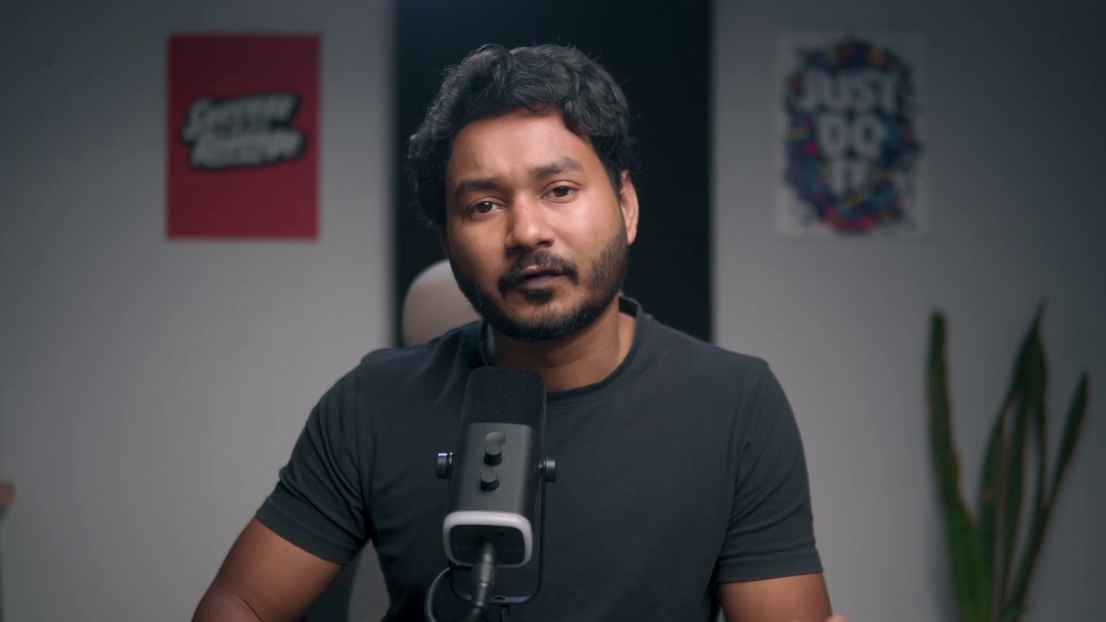
pyautogui.click(346, 314)
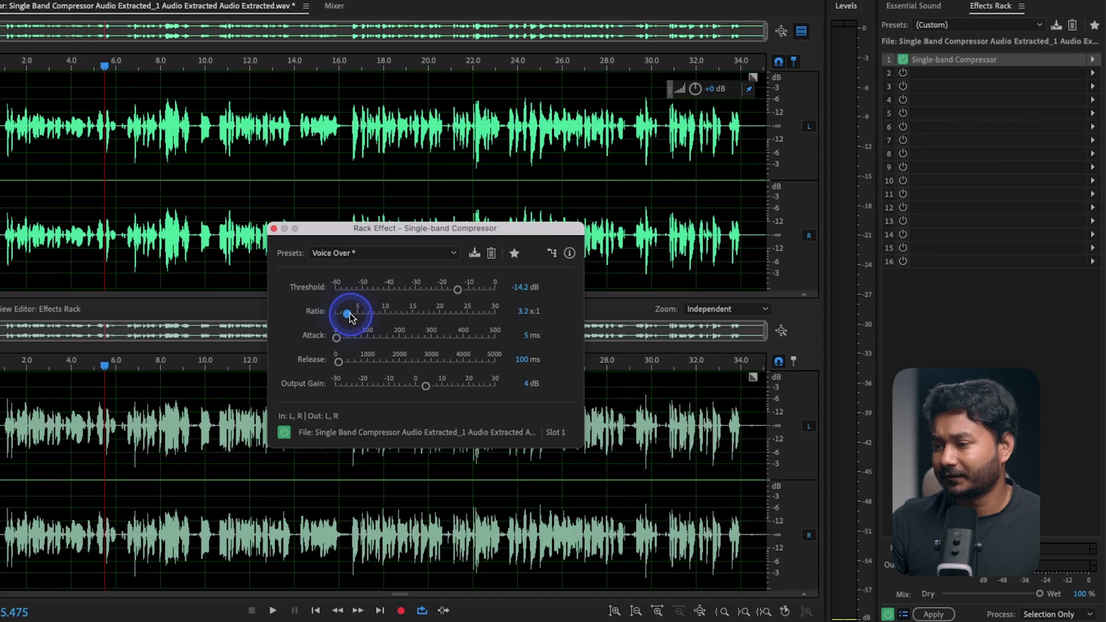
pyautogui.moveTo(349, 318); pyautogui.dragTo(353, 318)
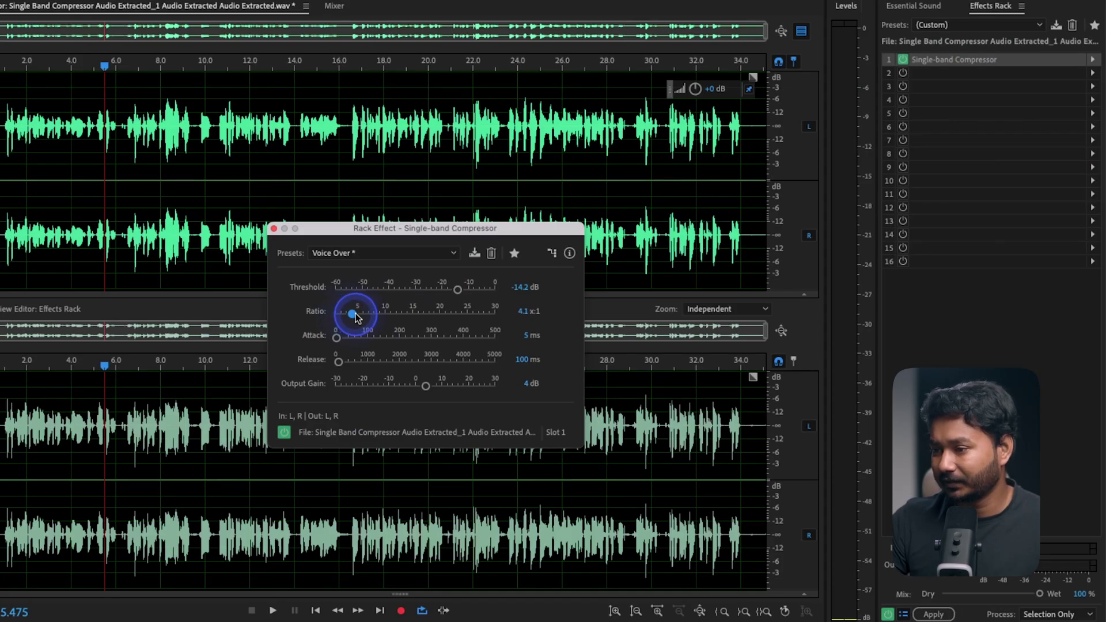
pyautogui.moveTo(354, 317); pyautogui.dragTo(354, 317)
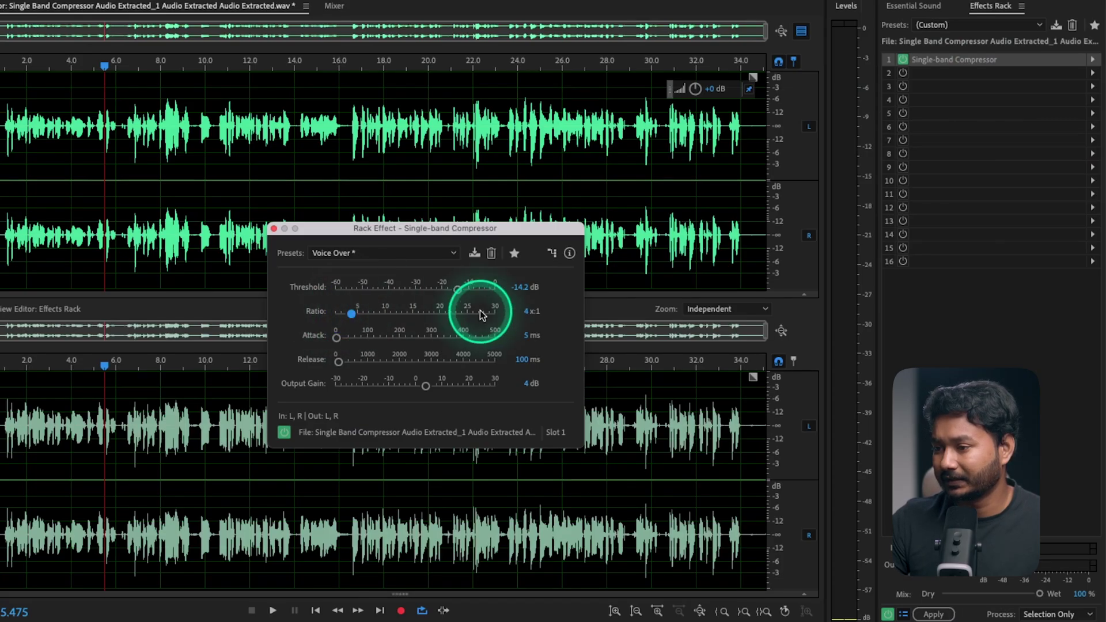
pyautogui.moveTo(417, 234); pyautogui.dragTo(550, 241)
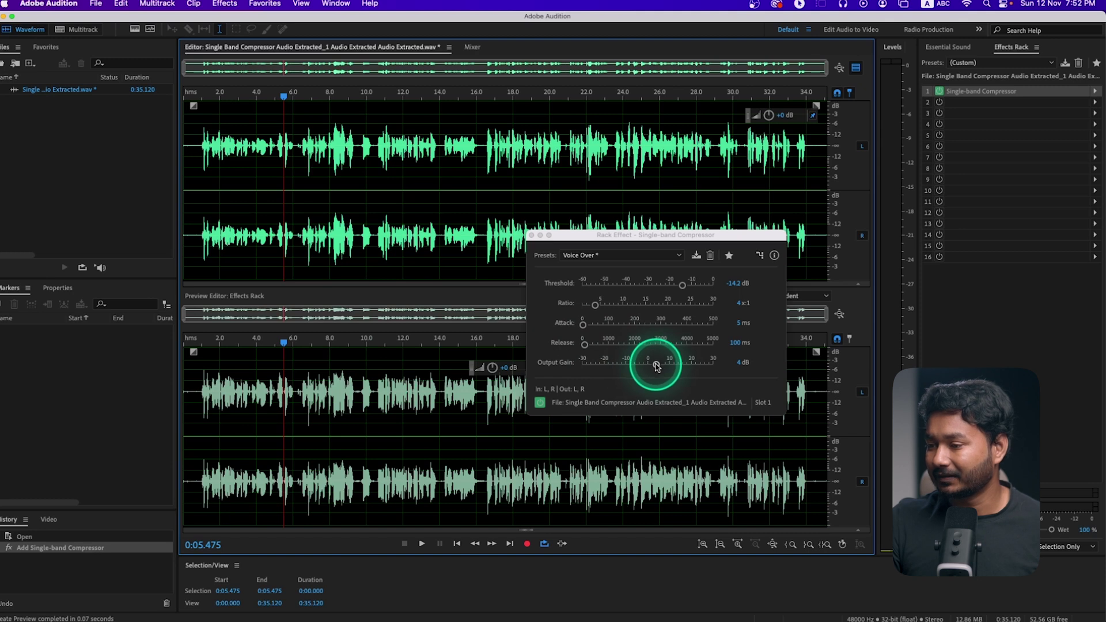
# Adjust output gain to 4.5 dB while playing, then close the compressor and hide the preview.
pyautogui.moveTo(656, 367); pyautogui.dragTo(658, 367)
pyautogui.click(241, 407)
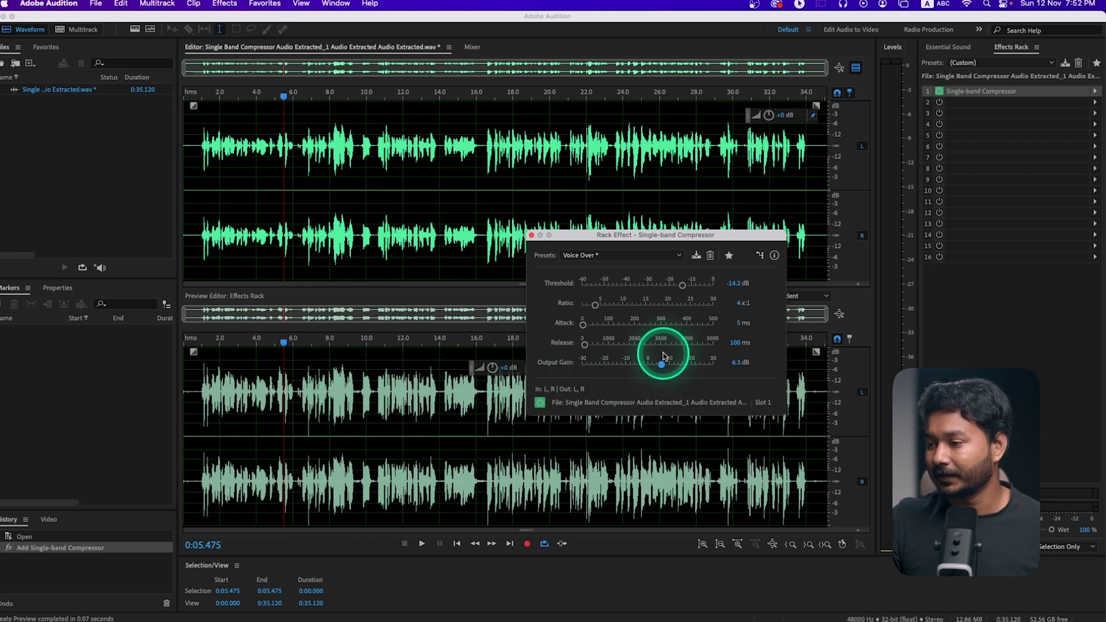
pyautogui.press('space')
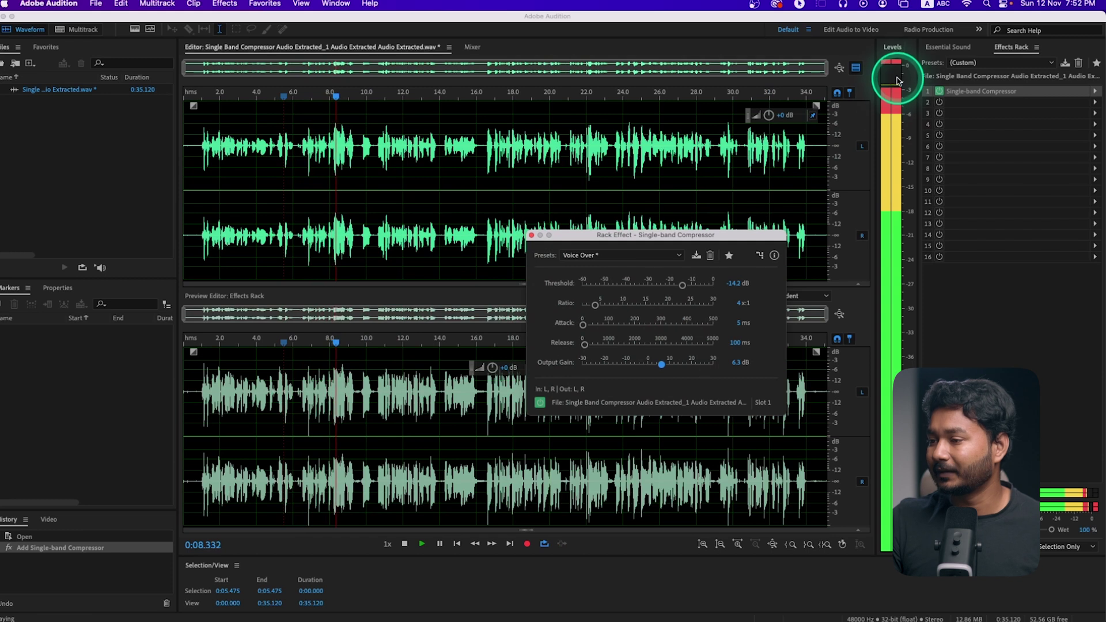
pyautogui.moveTo(660, 364); pyautogui.dragTo(660, 367)
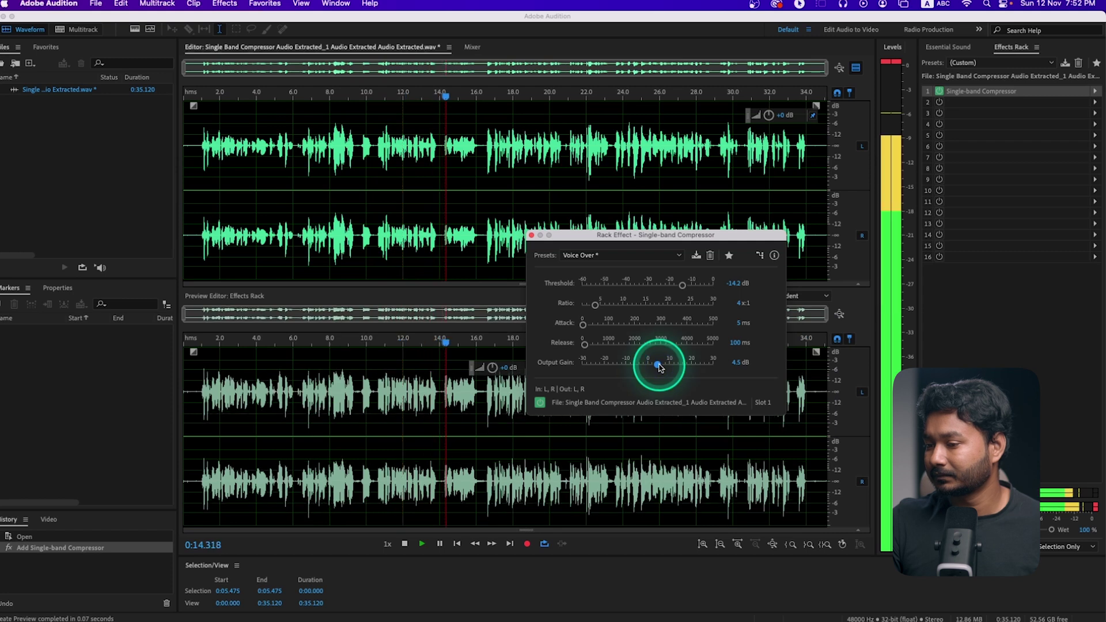
pyautogui.press('space')
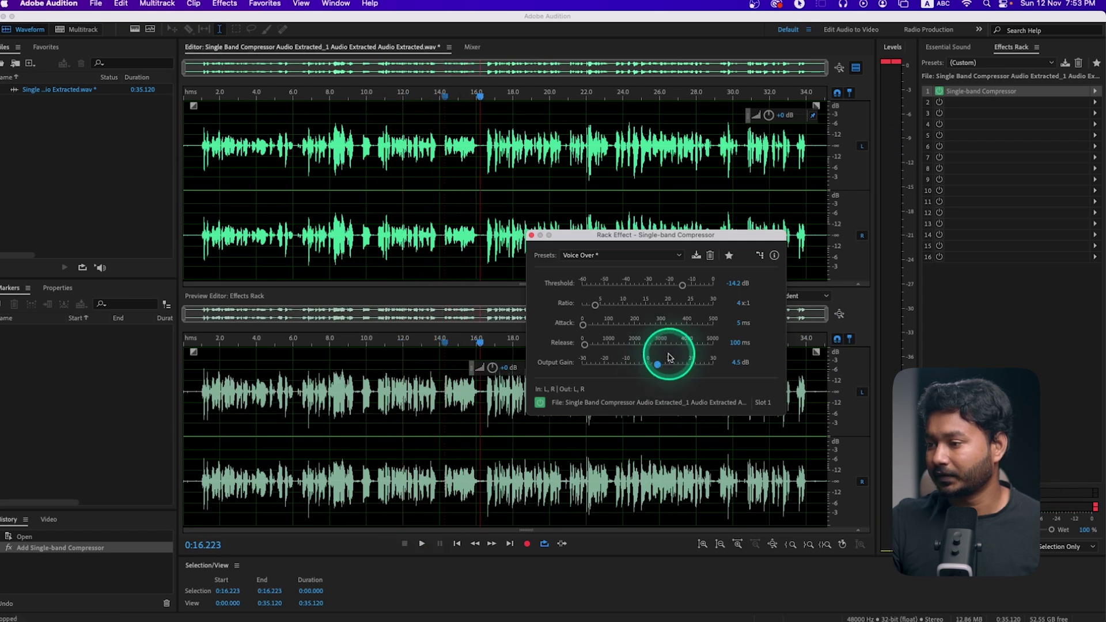
pyautogui.click(531, 235)
pyautogui.click(856, 68)
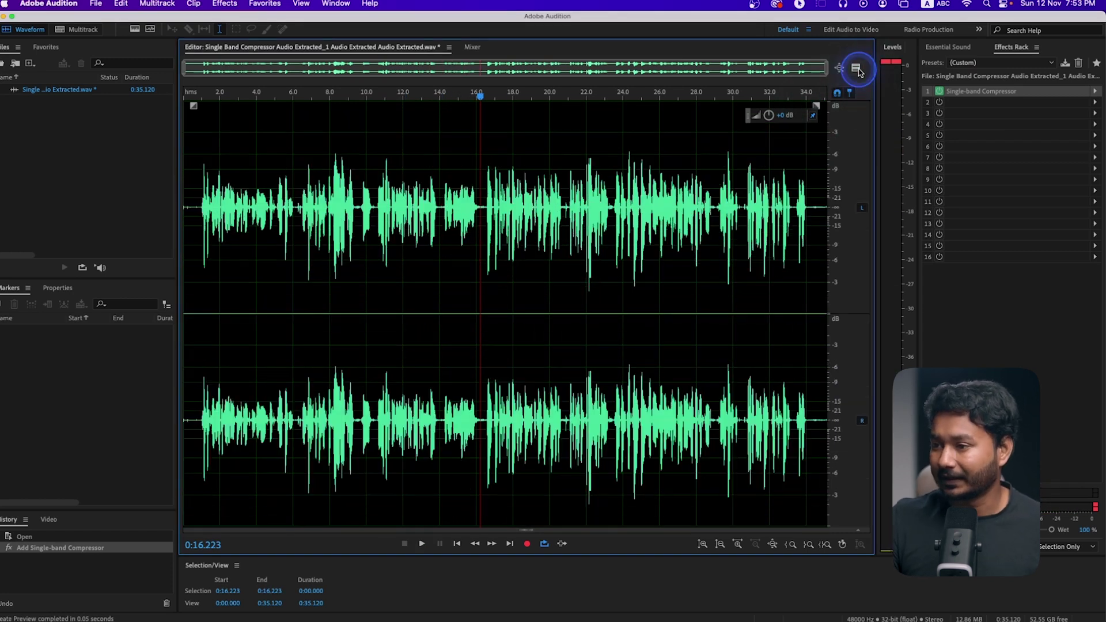
pyautogui.click(331, 239)
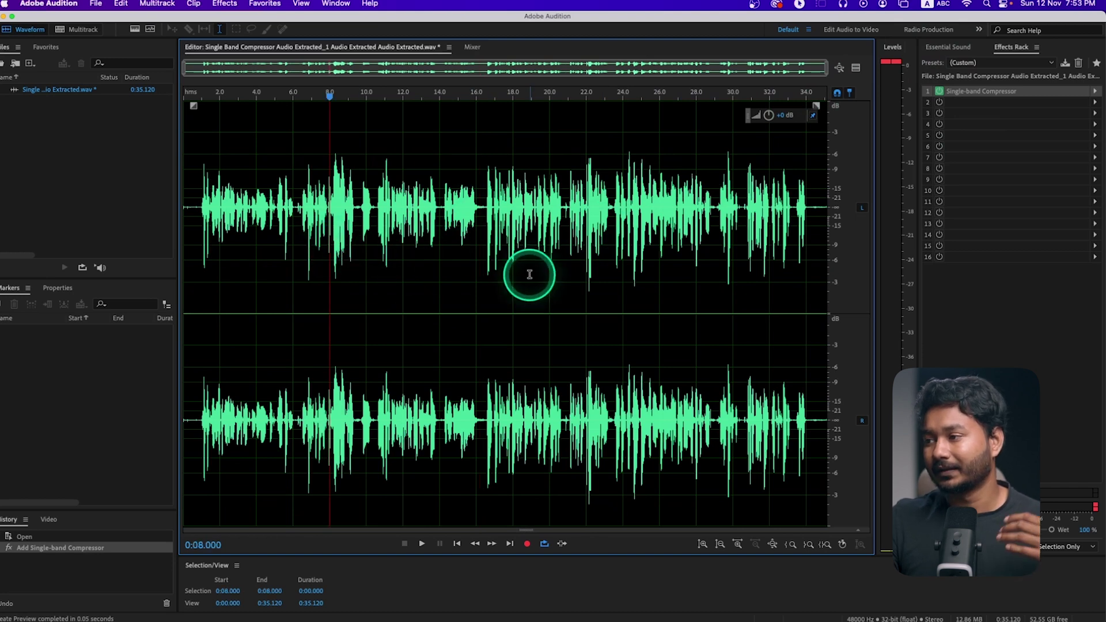
pyautogui.click(1066, 566)
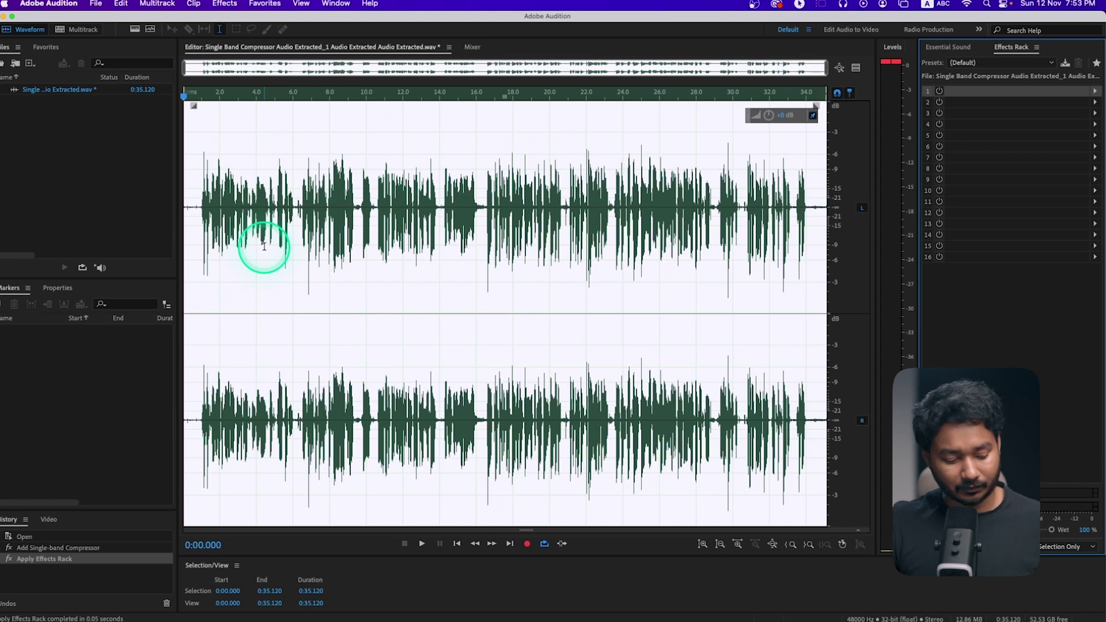
pyautogui.press('super+z')
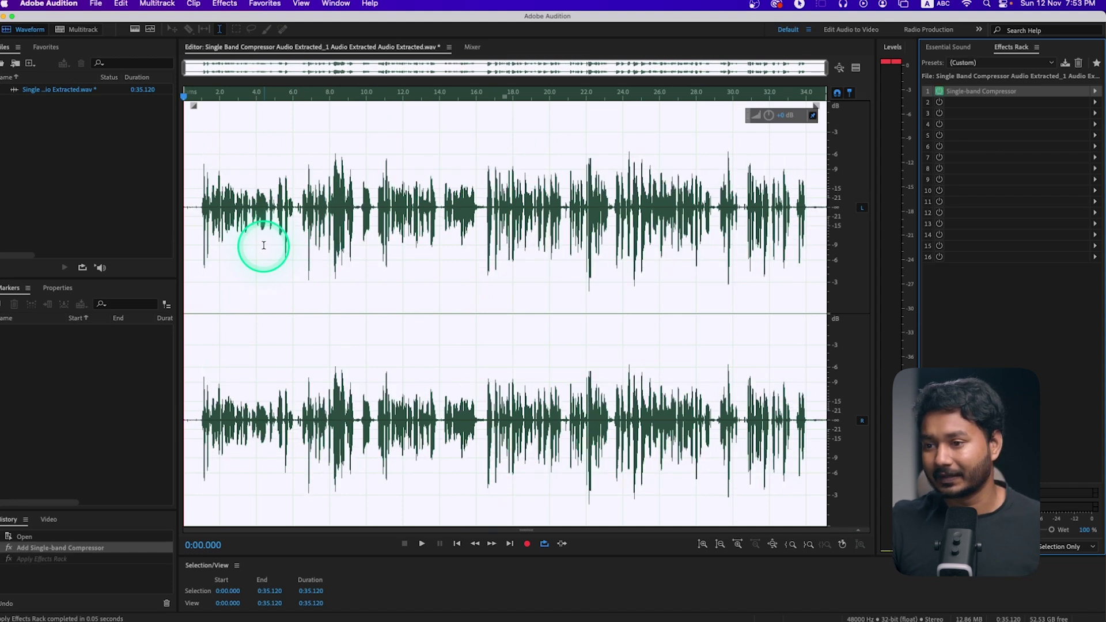
pyautogui.press('super+shift+z')
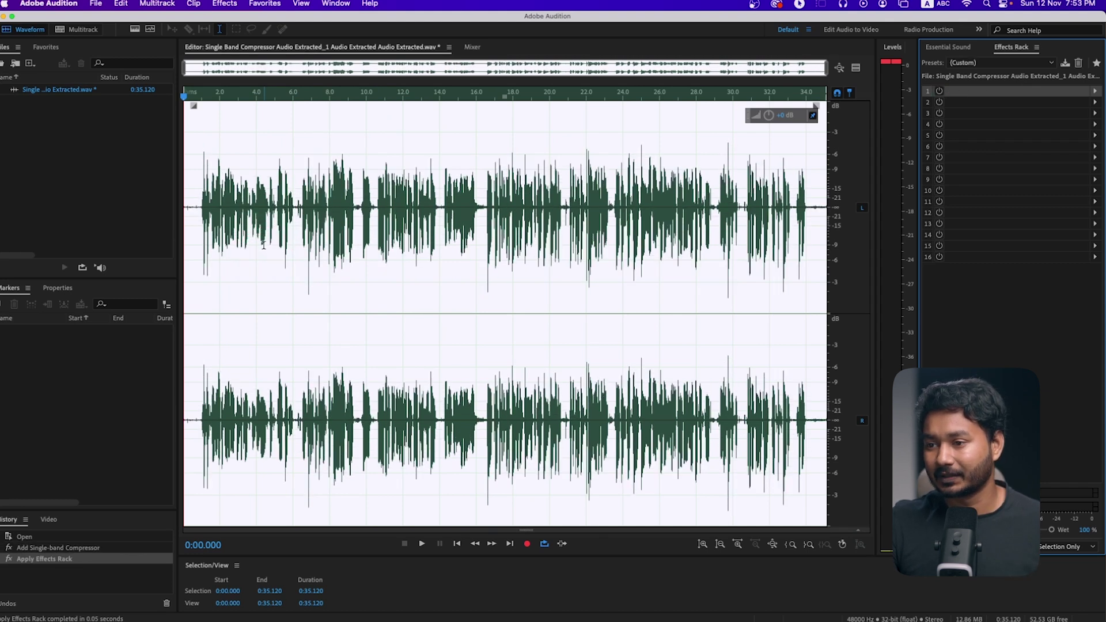
pyautogui.press('super+z')
pyautogui.press('super+shift+z')
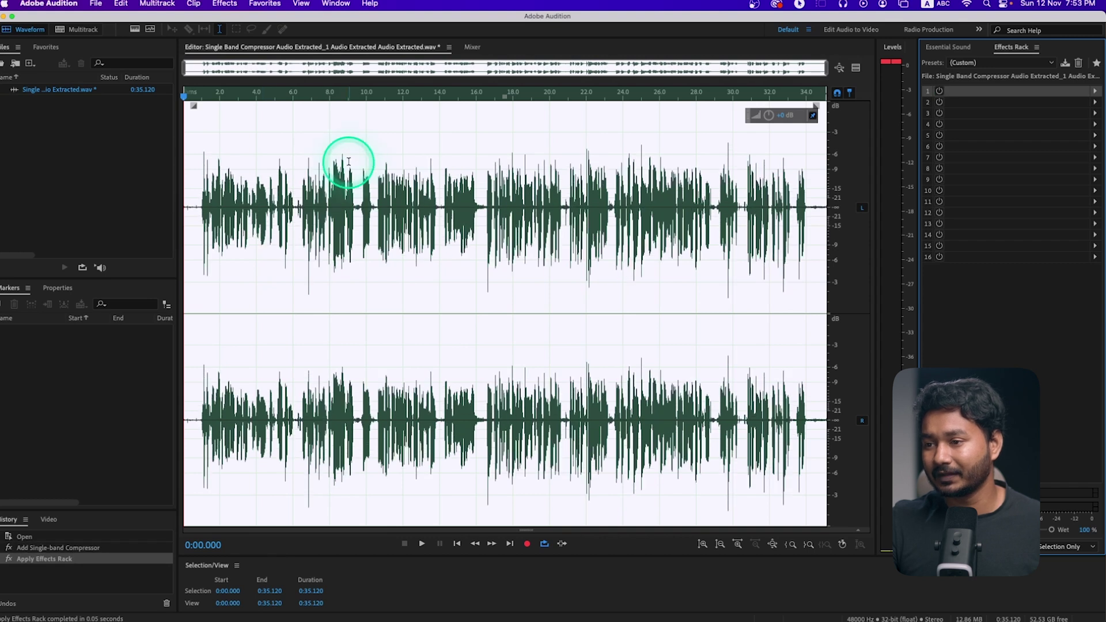
pyautogui.press('super+z')
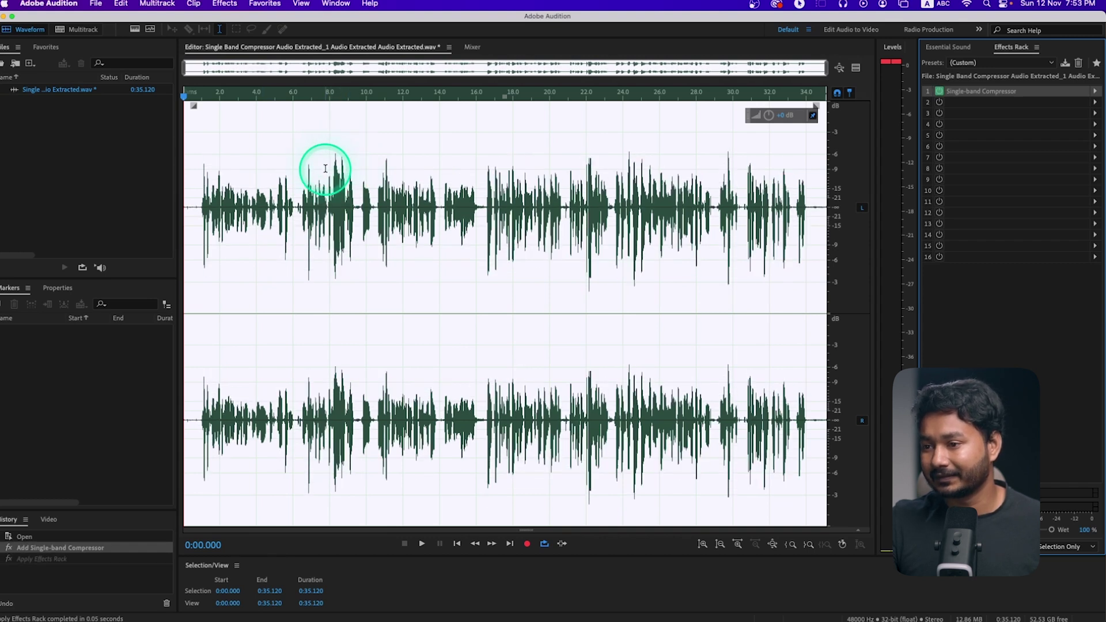
pyautogui.press('super+z')
pyautogui.press('super+shift+z')
pyautogui.press('super+shift+z')
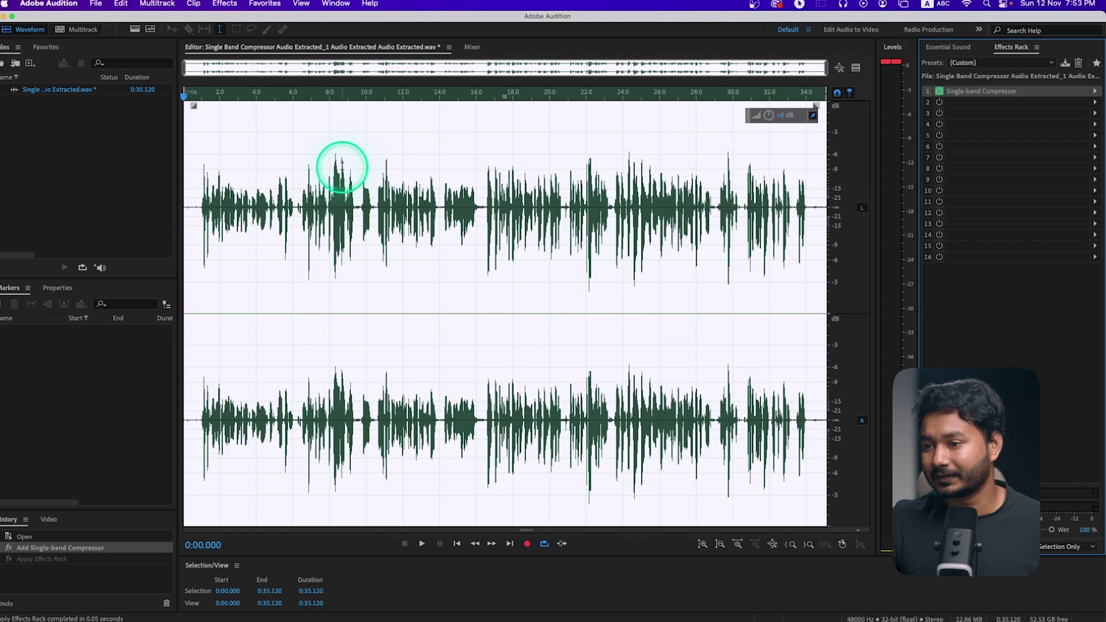
pyautogui.press('super+z')
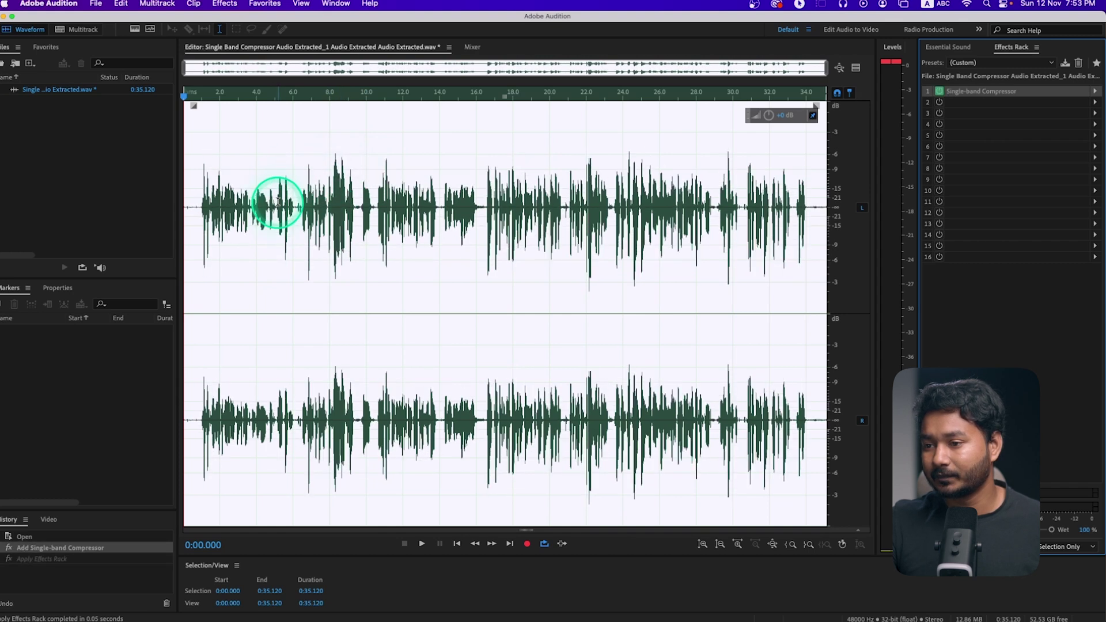
pyautogui.press('super+shift+z')
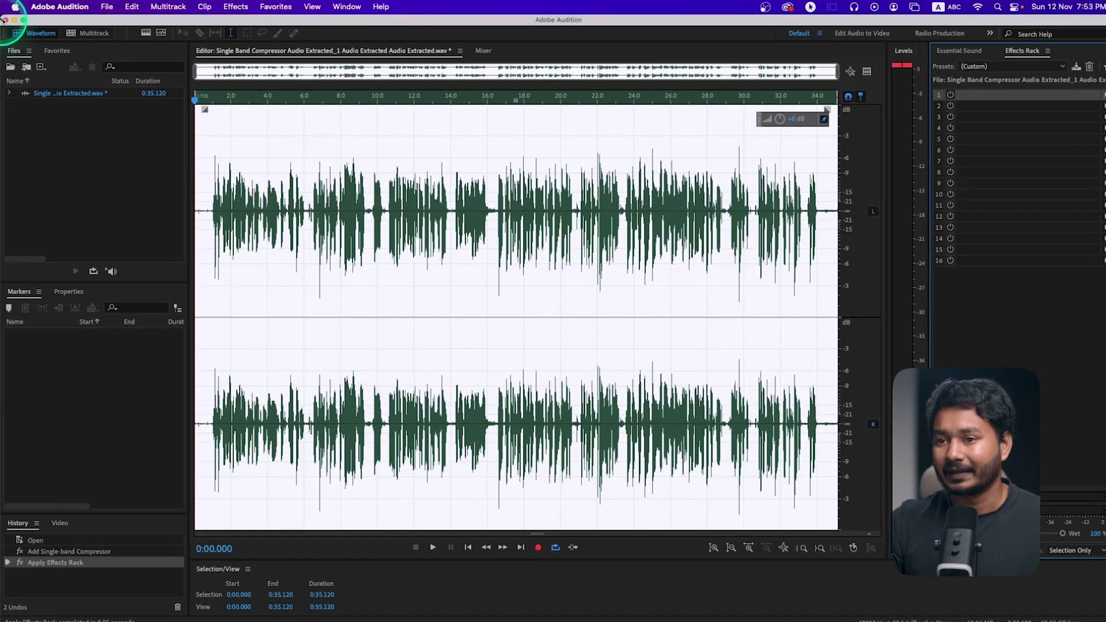
# Close Audition without saving and delete the duplicate clip from the Premiere timeline.
pyautogui.click(6, 20)
pyautogui.click(629, 344)
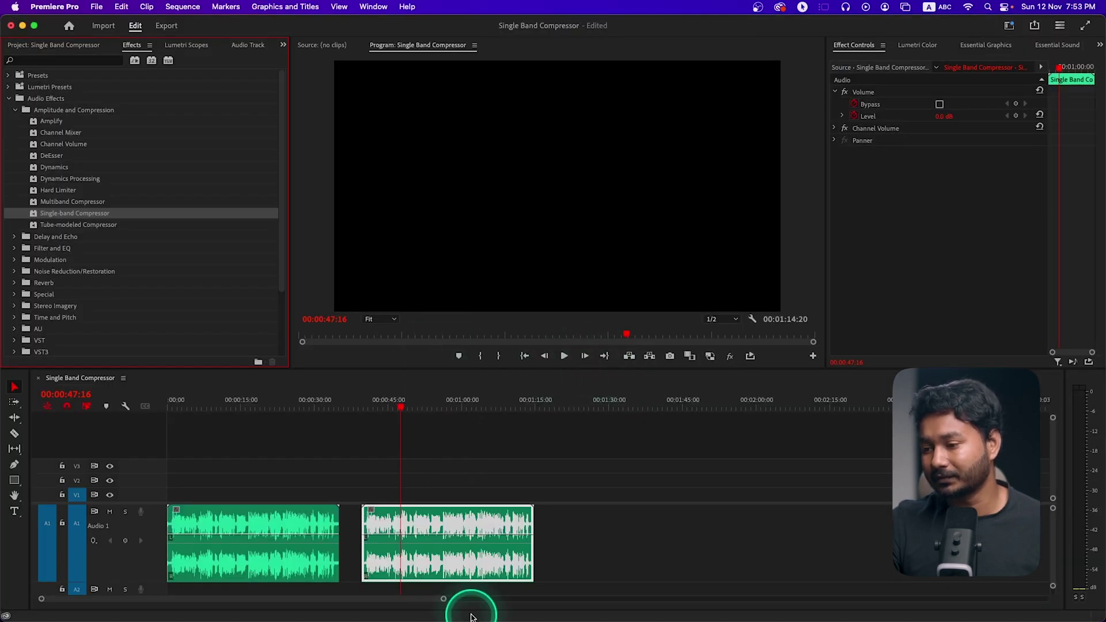
pyautogui.click(469, 552)
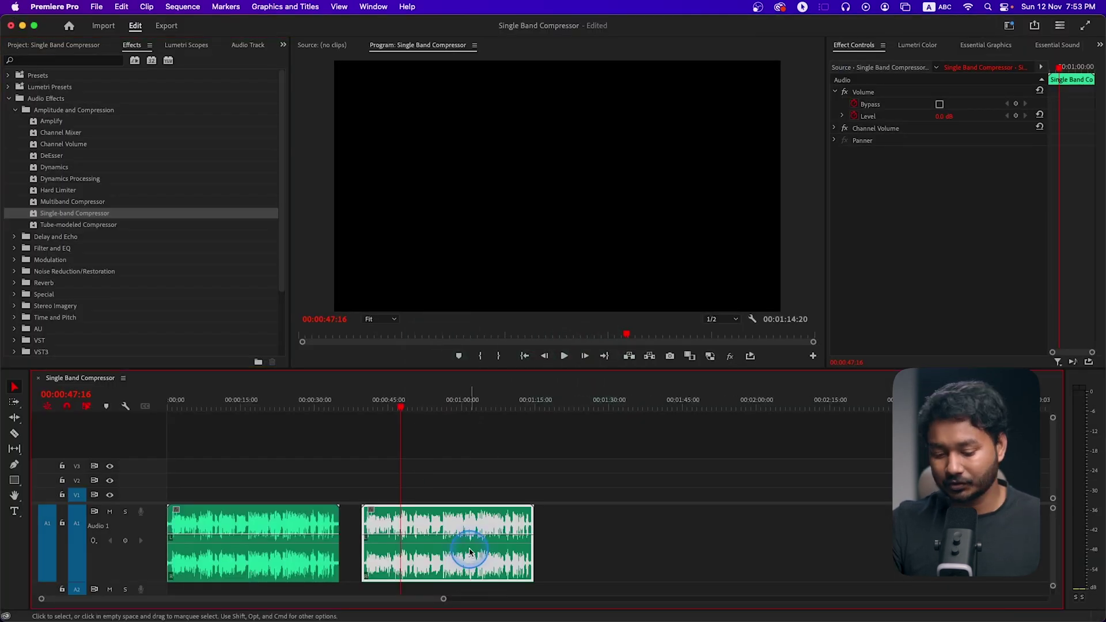
pyautogui.press('Delete')
# Apply Single-band Compressor to the first clip and open its Custom Setup editor.
pyautogui.click(226, 401)
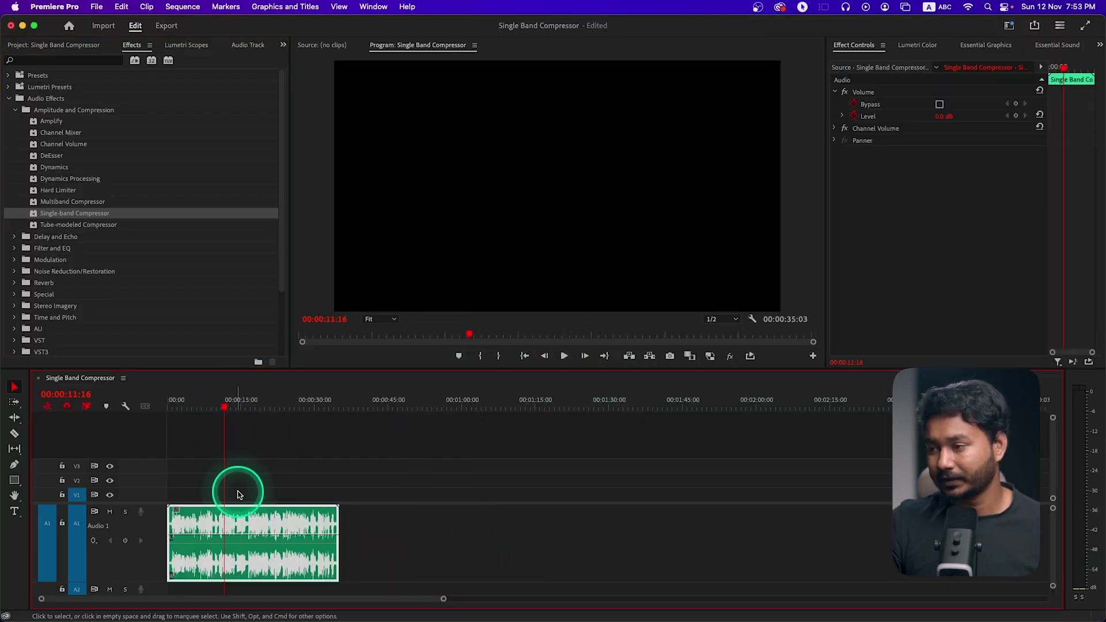
pyautogui.moveTo(85, 214); pyautogui.dragTo(271, 525)
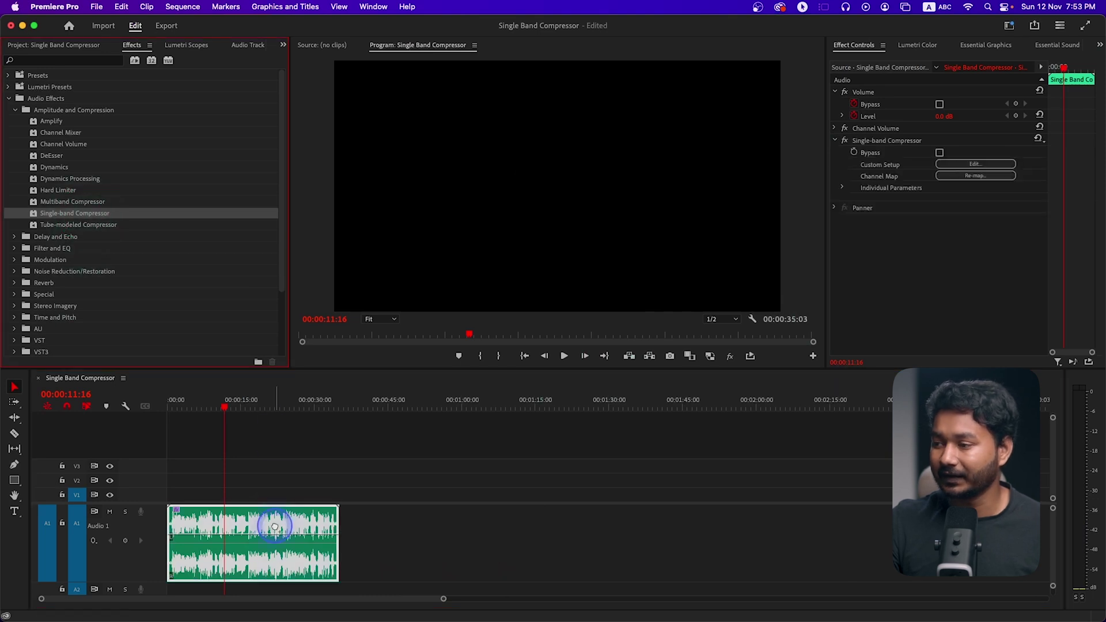
pyautogui.click(968, 165)
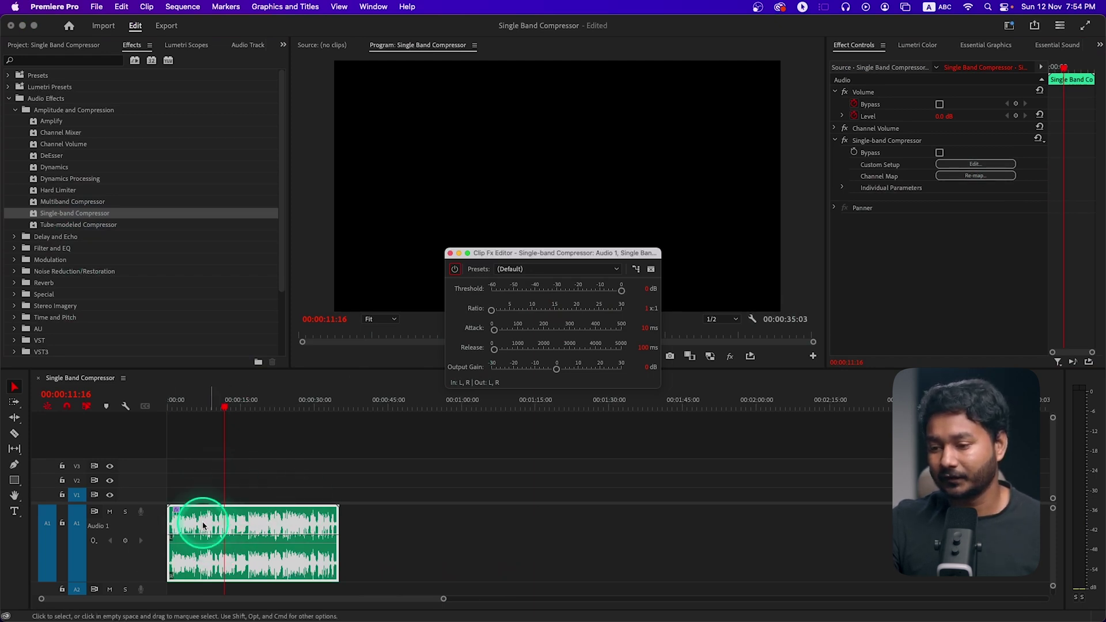
# Set the compressor threshold to −14 dB and the ratio to 4:1.
pyautogui.press('space')
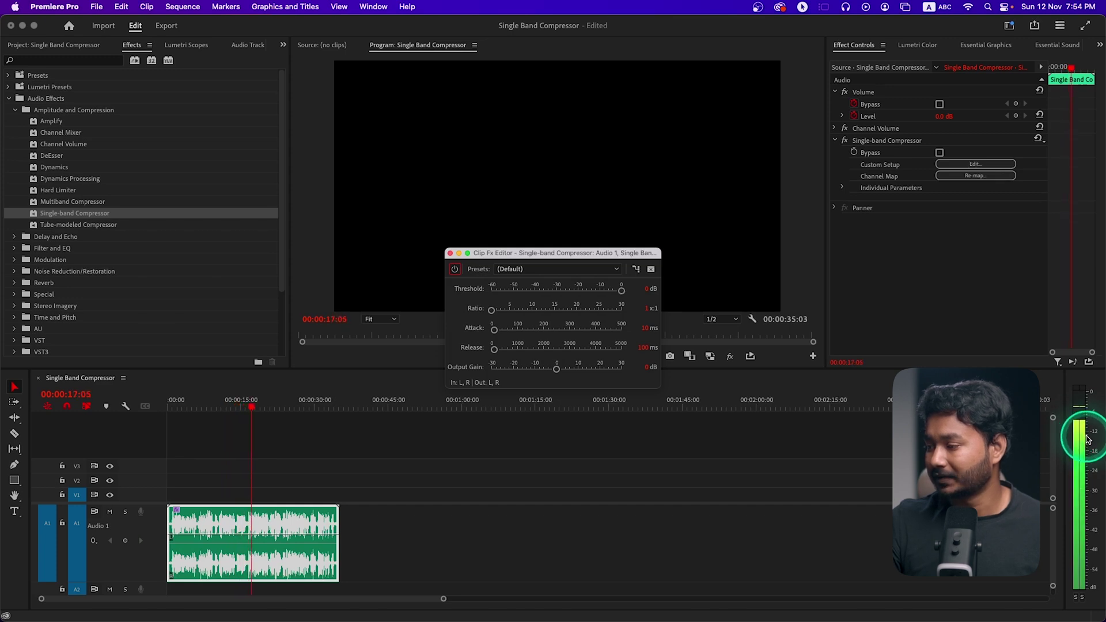
pyautogui.press('space')
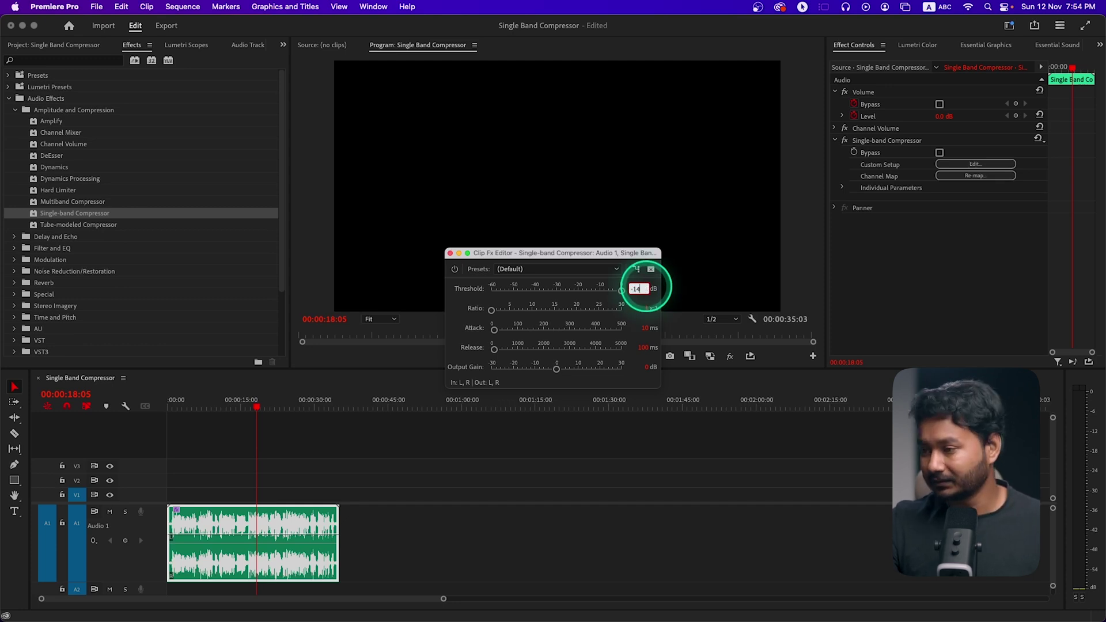
pyautogui.press('Return')
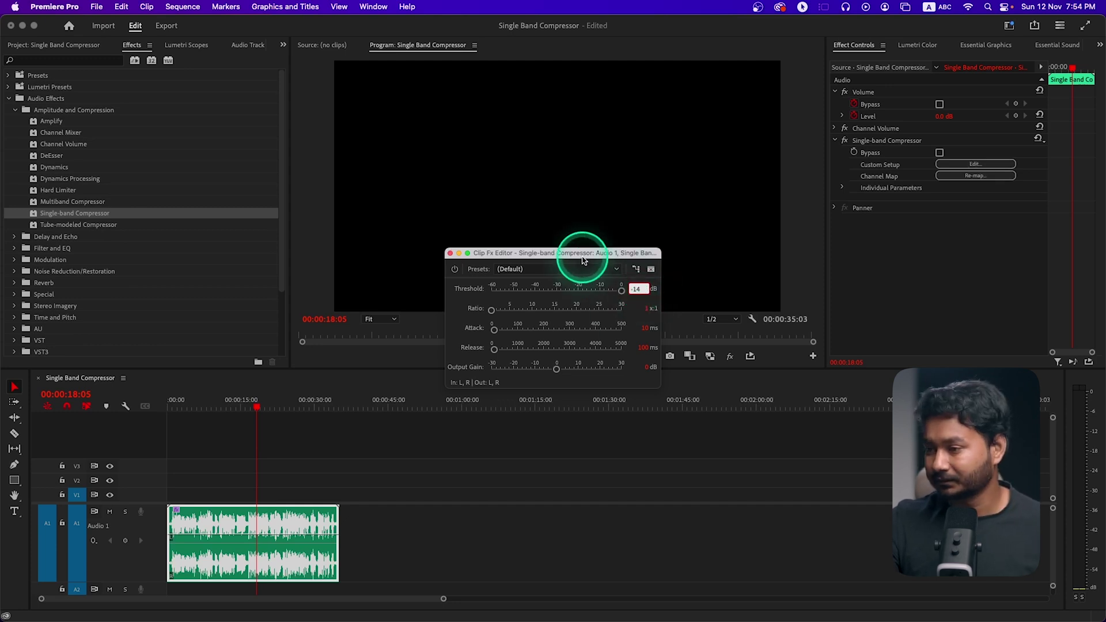
pyautogui.click(642, 310)
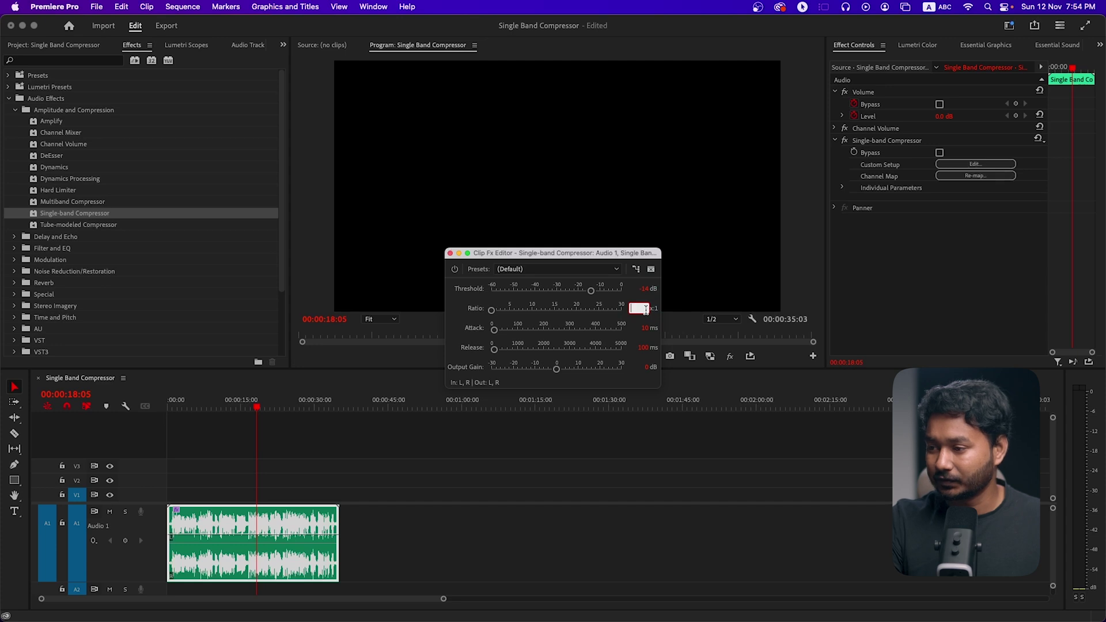
pyautogui.write('4')
pyautogui.click(492, 328)
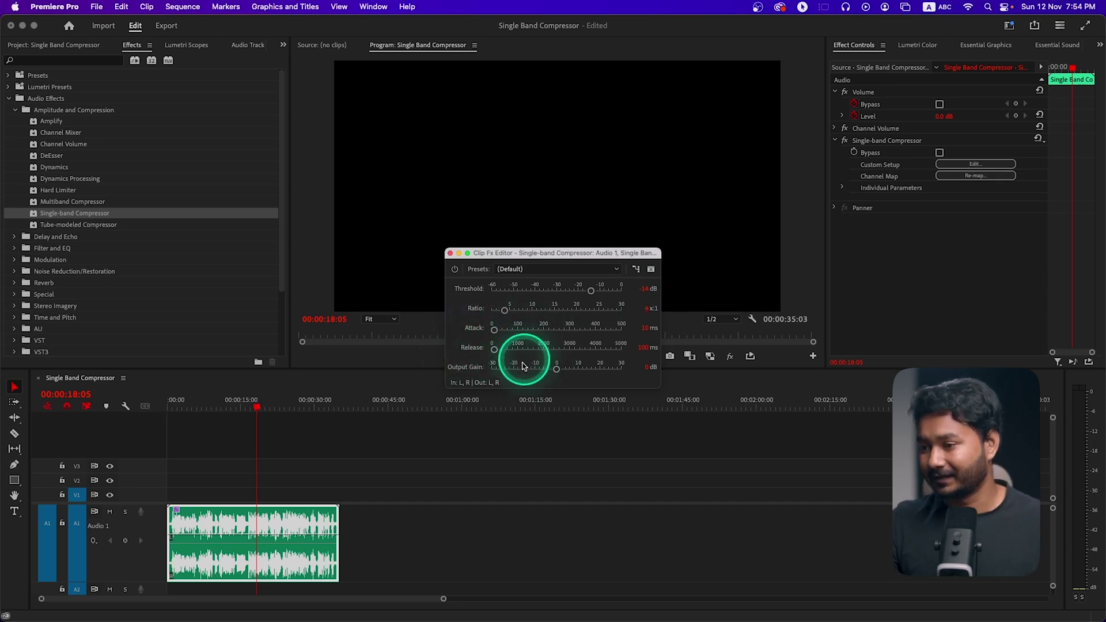
# Nudge output gain up to 4.1 dB during playback, then close the editor.
pyautogui.press('space')
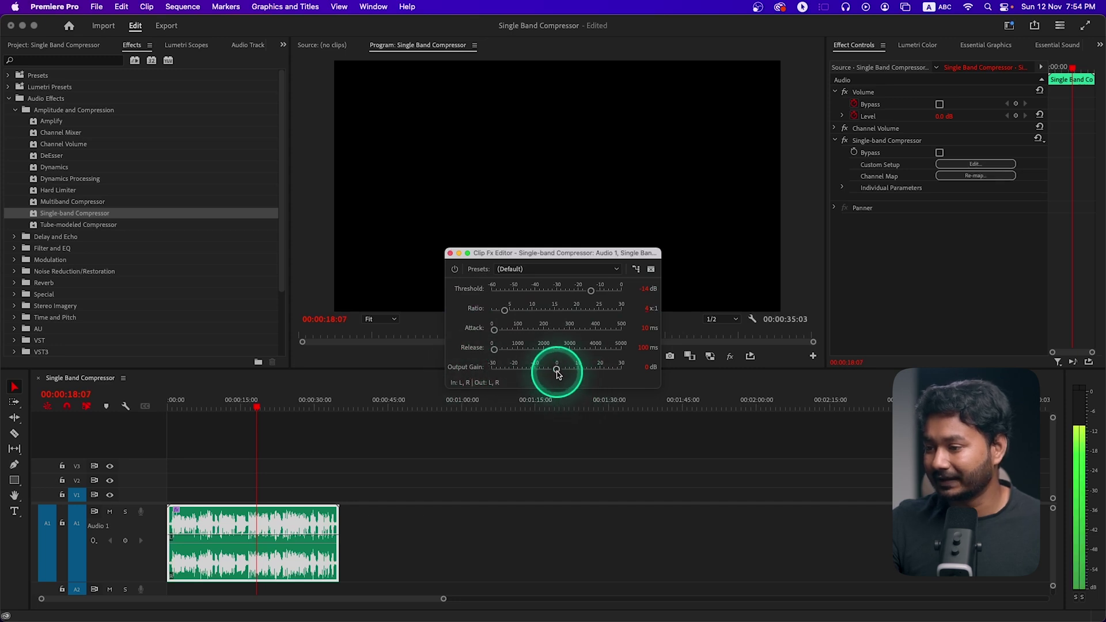
pyautogui.moveTo(557, 372); pyautogui.dragTo(558, 372)
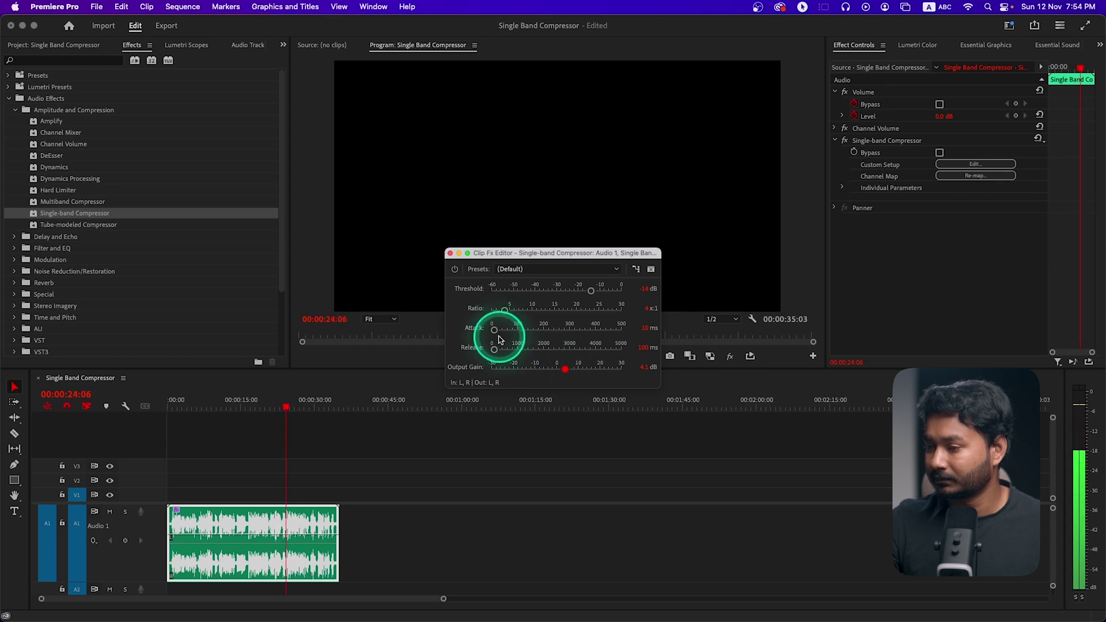
pyautogui.click(450, 253)
pyautogui.press('space')
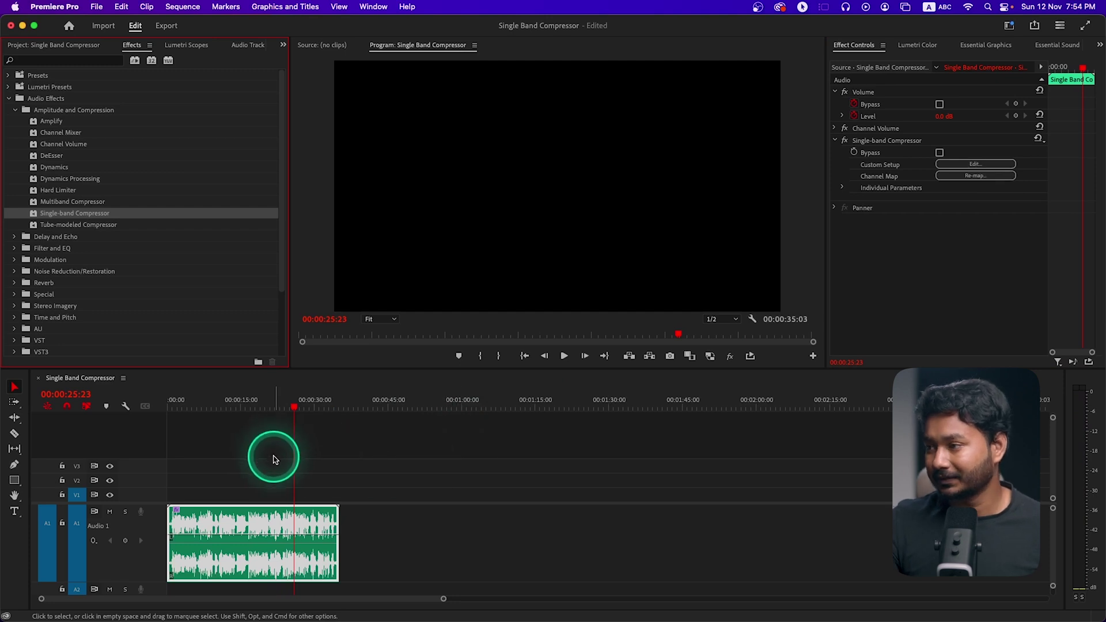
# Undo the Single-band Compressor on the clip to compare the unprocessed audio.
pyautogui.rightClick(214, 521)
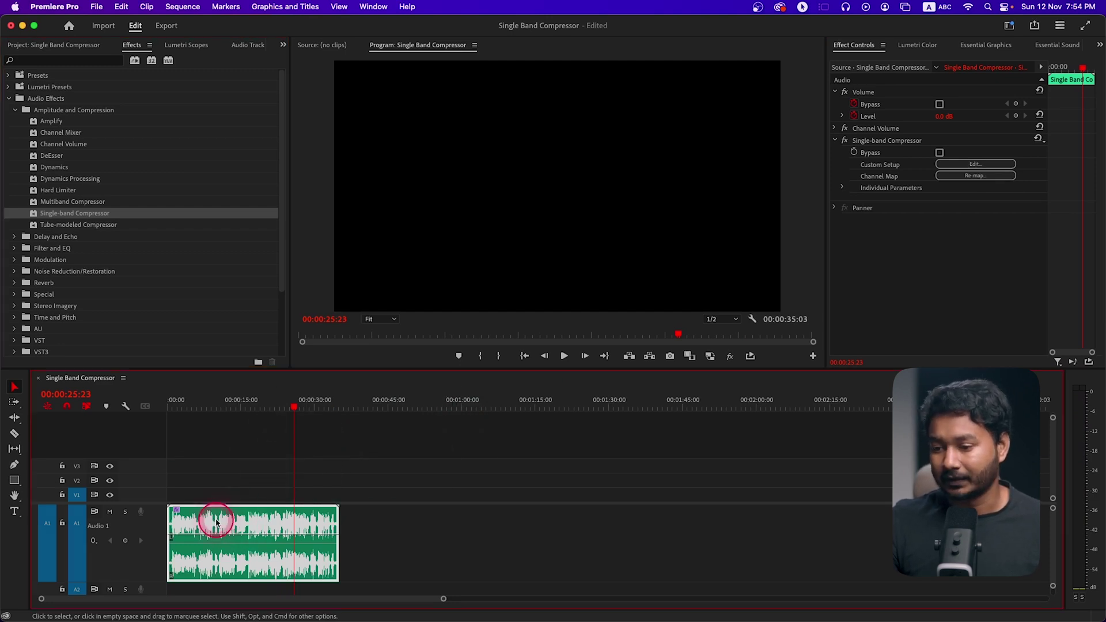
pyautogui.press('Escape')
pyautogui.press('super+z')
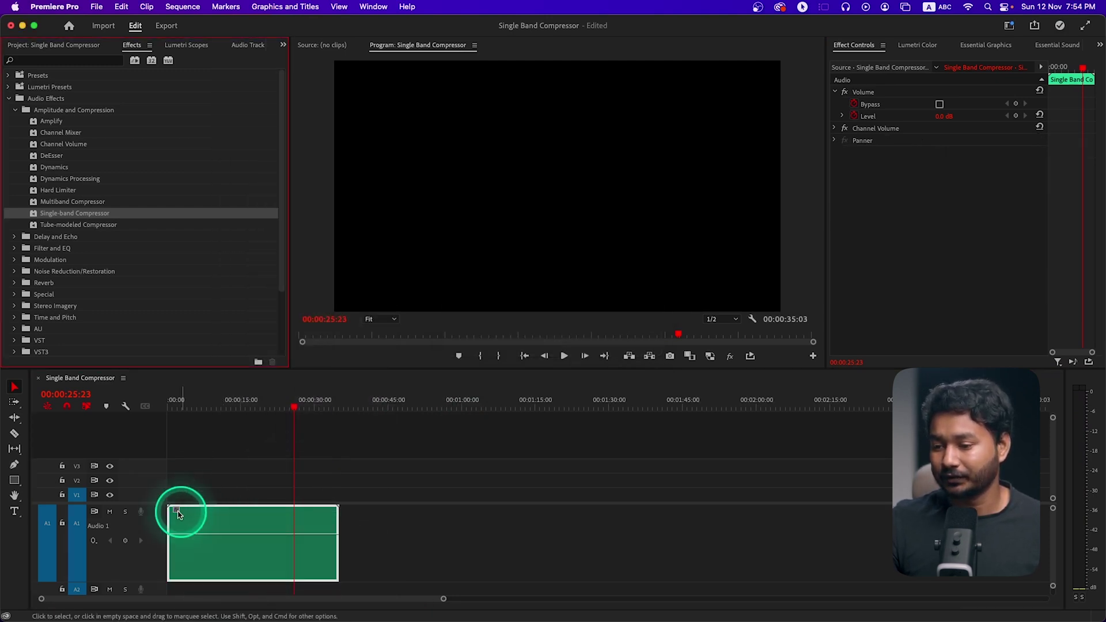
pyautogui.press('=')
pyautogui.press('=')
pyautogui.press('=')
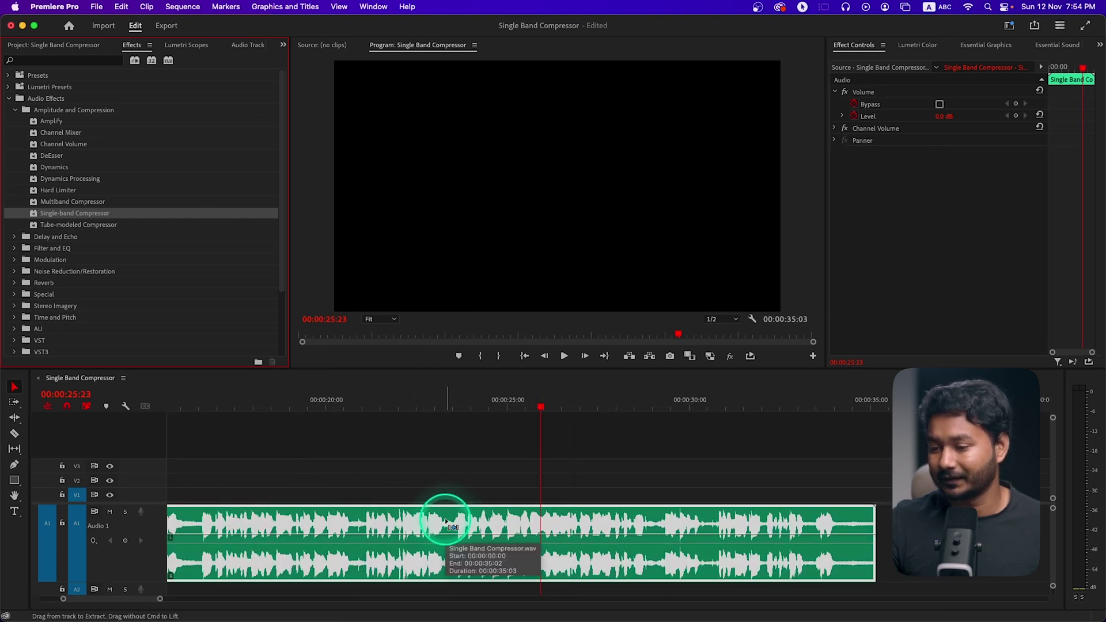
# Restore the compression and check that Audio 1 holds Single Band Compressor Audio Extracted_2.wav.
pyautogui.press('super+shift+z')
pyautogui.press('super+z')
pyautogui.click(444, 525)
pyautogui.press('-')
pyautogui.press('-')
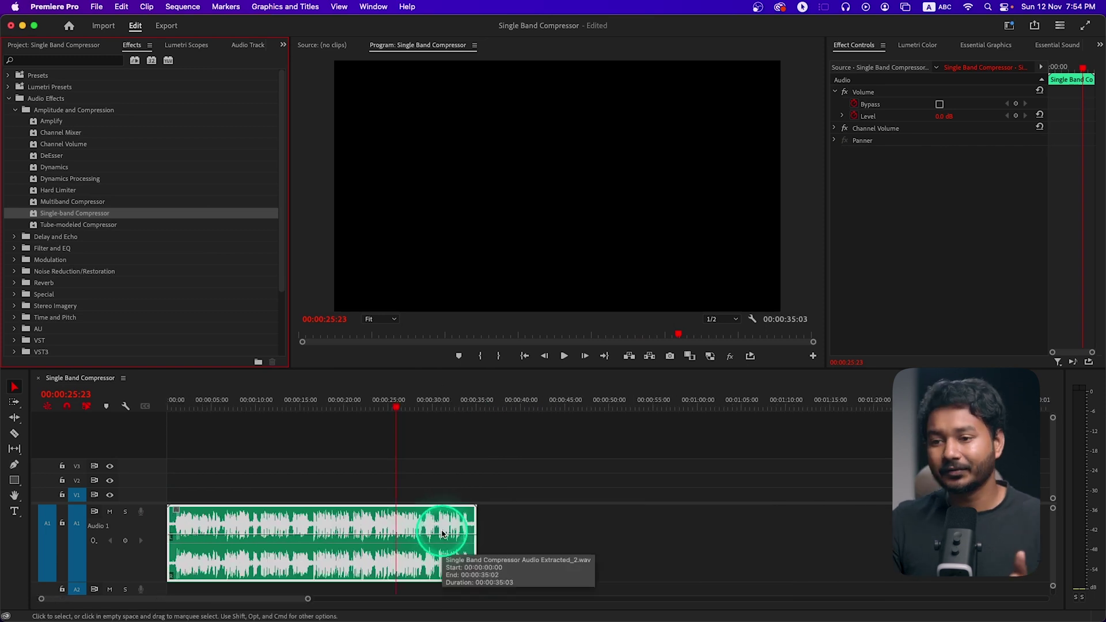